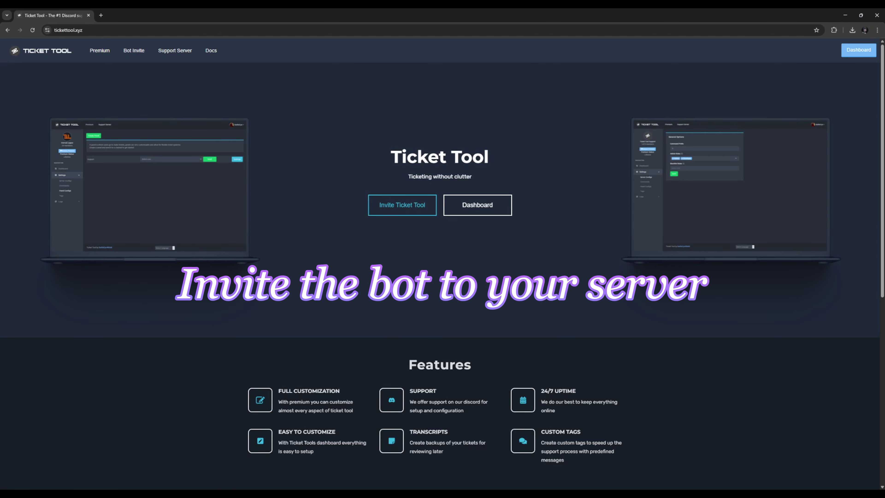
# - Invite the Ticket Tool bot to the Roundtable Hold server, authorise its access and check its profile in the server's member list
pyautogui.click(409, 211)
pyautogui.click(490, 322)
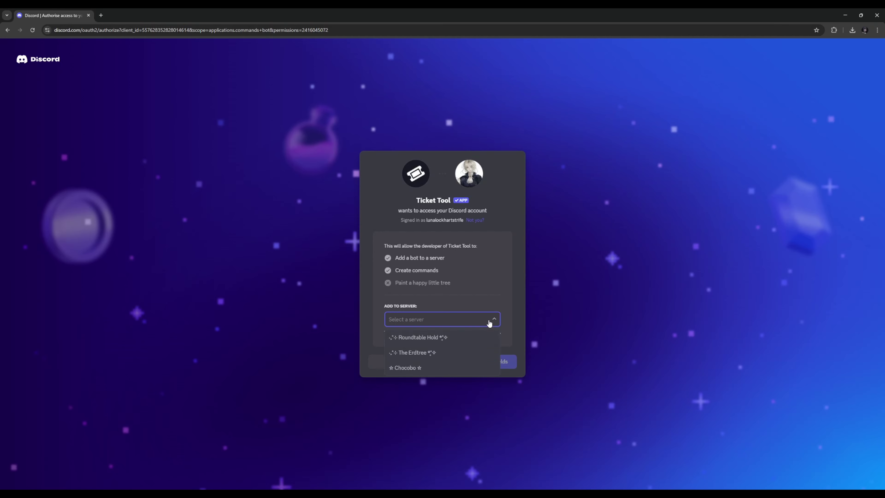
pyautogui.click(479, 336)
pyautogui.click(480, 361)
pyautogui.click(501, 372)
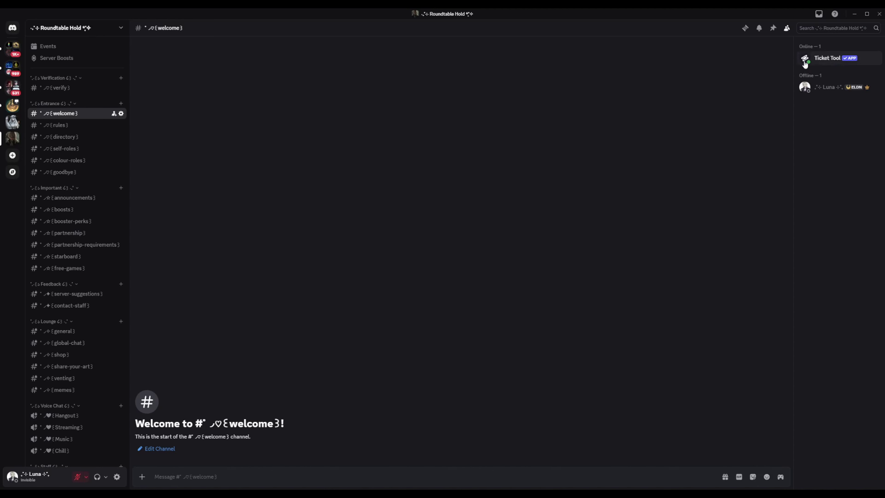
pyautogui.click(805, 63)
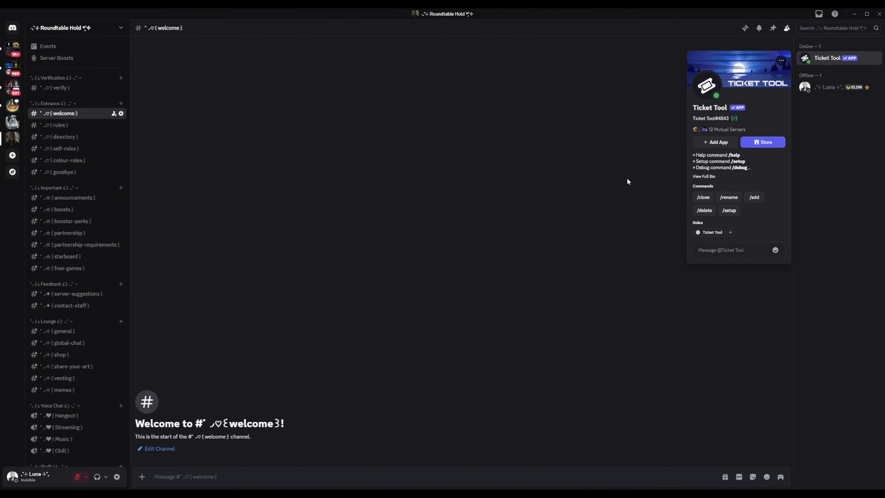
pyautogui.click(643, 220)
# - Open the Ticket Tool role in the Roundtable Hold server settings and go through its permissions
pyautogui.click(90, 28)
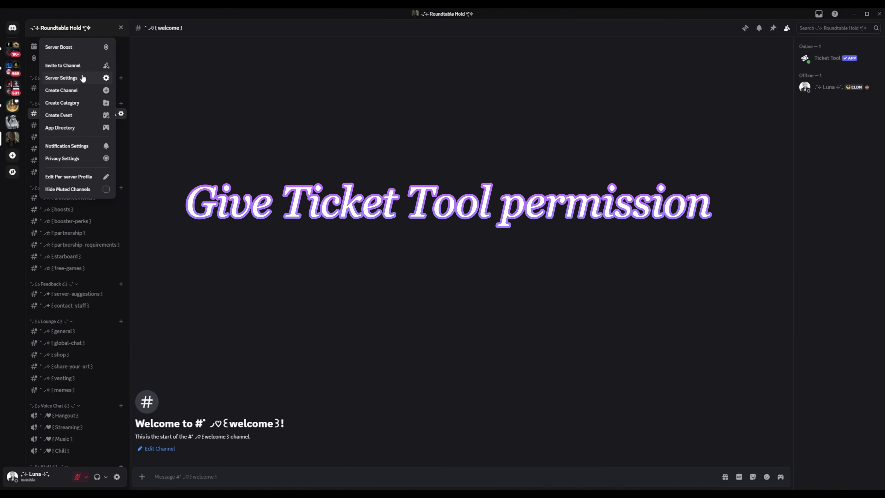
pyautogui.click(81, 74)
pyautogui.click(272, 167)
pyautogui.click(408, 357)
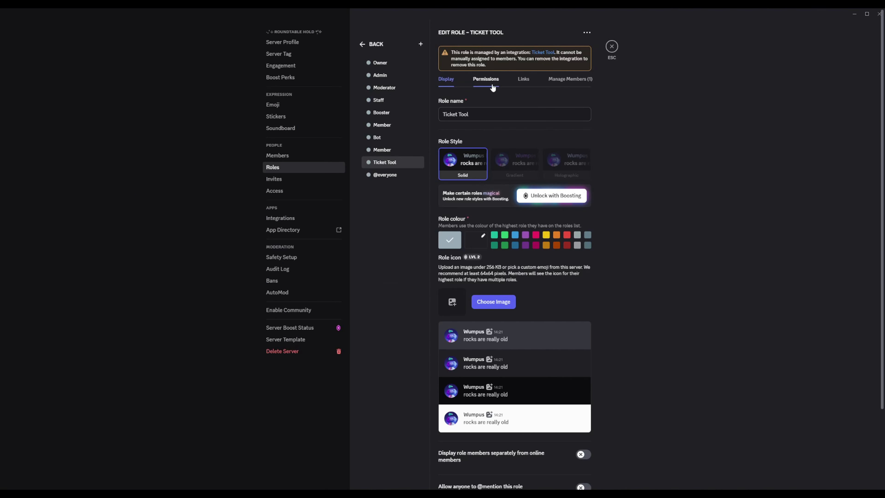
pyautogui.click(486, 79)
pyautogui.scroll(-15, 629, 137)
pyautogui.scroll(-8, 627, 165)
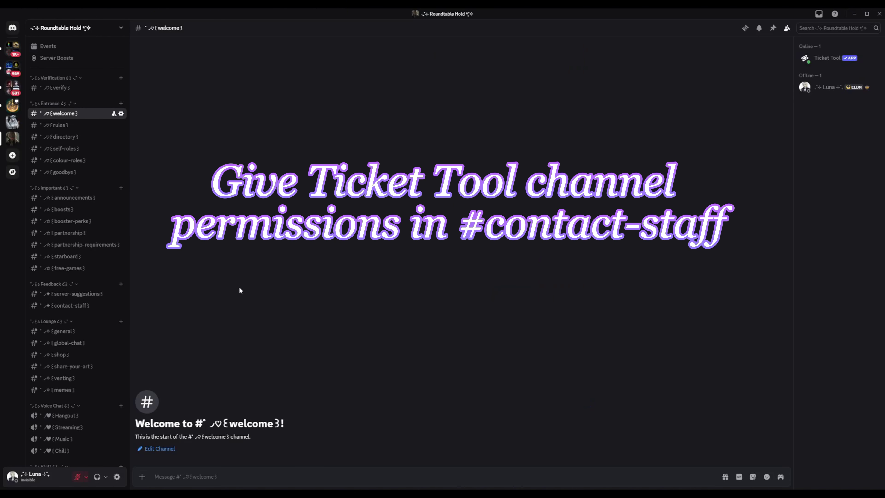
# - Give the Ticket Tool role access to the private contact-staff channel through its channel permissions
pyautogui.click(101, 307)
pyautogui.click(121, 306)
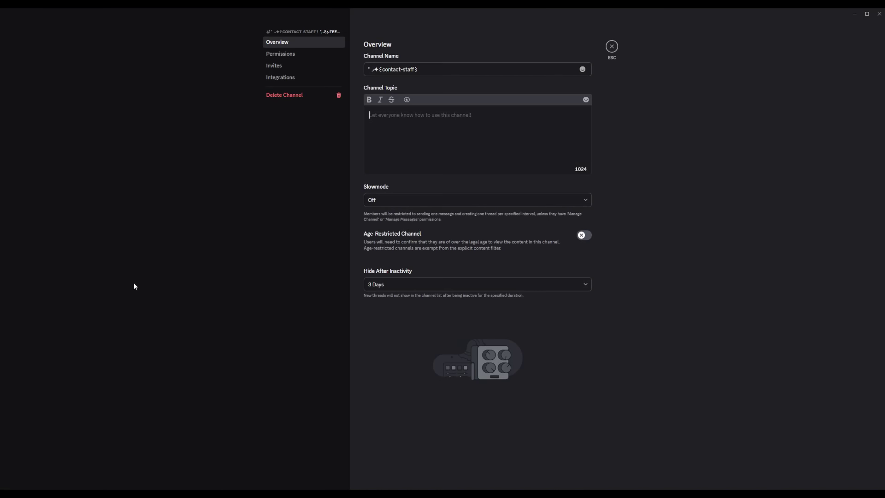
pyautogui.click(280, 54)
pyautogui.click(546, 130)
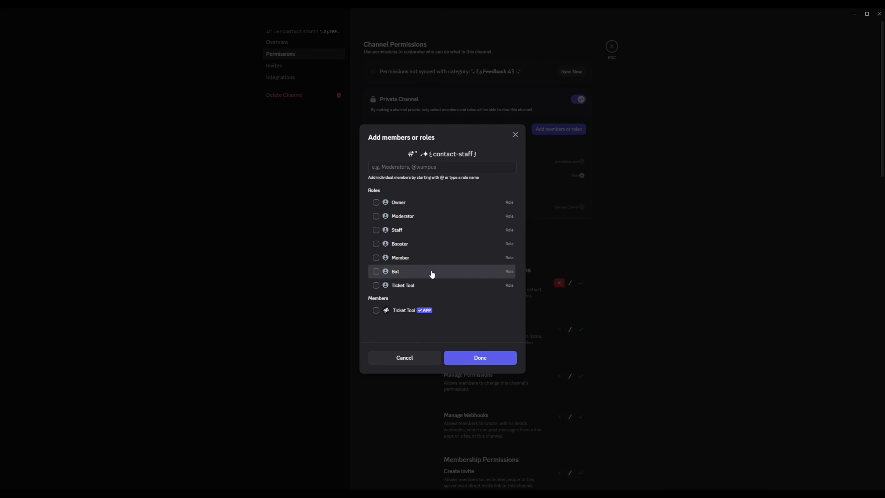
pyautogui.click(425, 285)
pyautogui.click(496, 360)
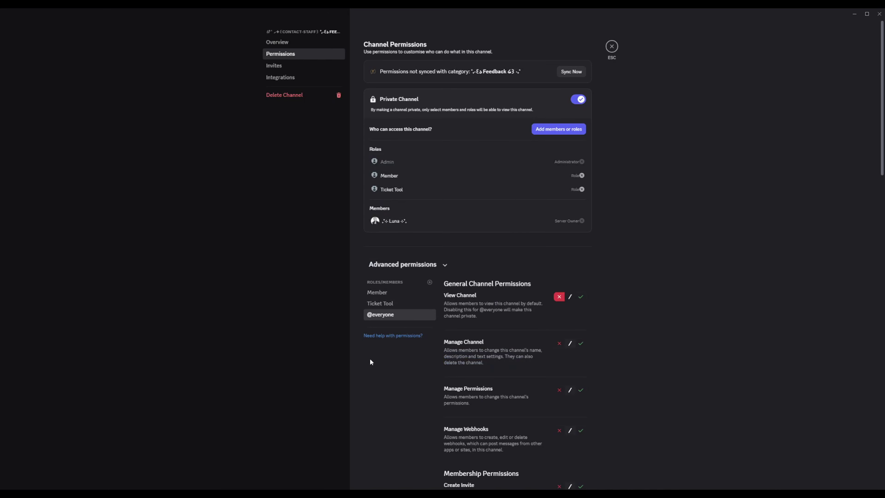
# - Allow Send Messages and Send Messages in Threads for the Ticket Tool role in the contact-staff channel, save the changes and close the settings
pyautogui.click(403, 304)
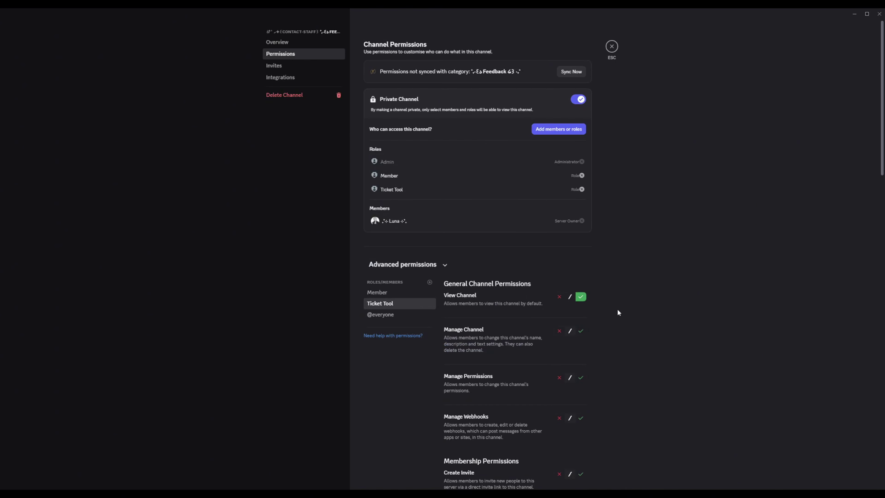
pyautogui.scroll(-5, 617, 308)
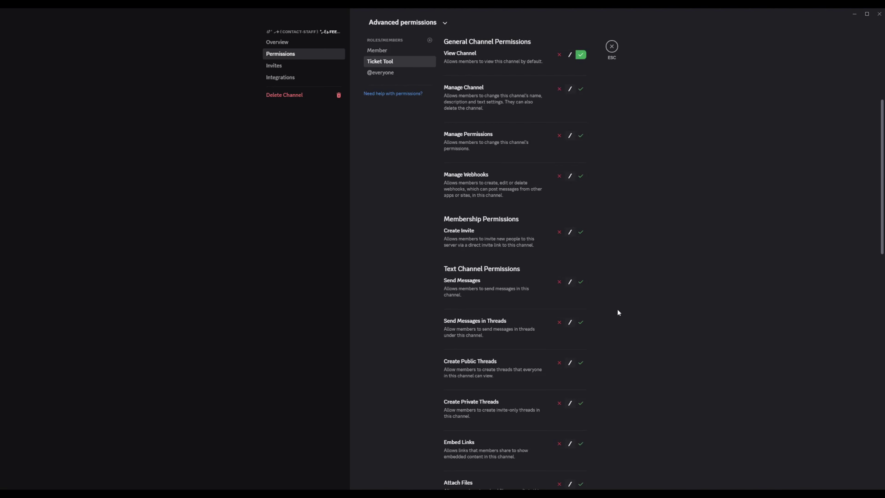
pyautogui.click(581, 282)
pyautogui.click(581, 322)
pyautogui.scroll(-1, 628, 333)
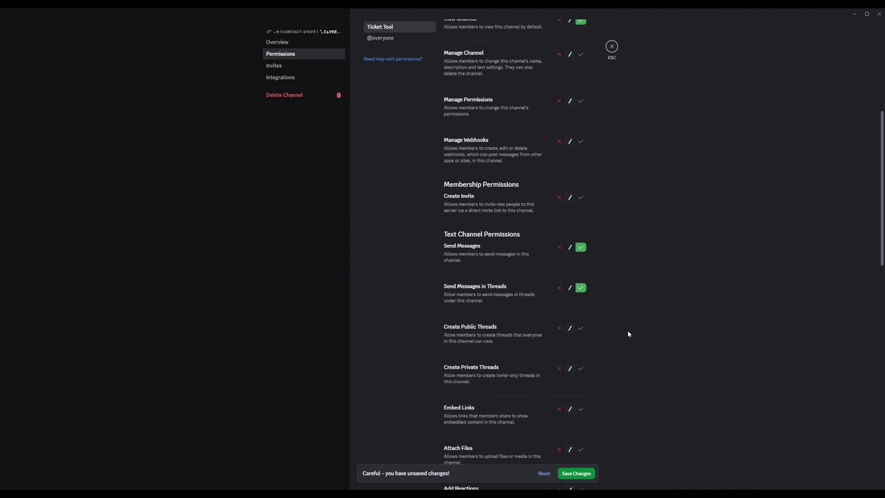
pyautogui.click(577, 473)
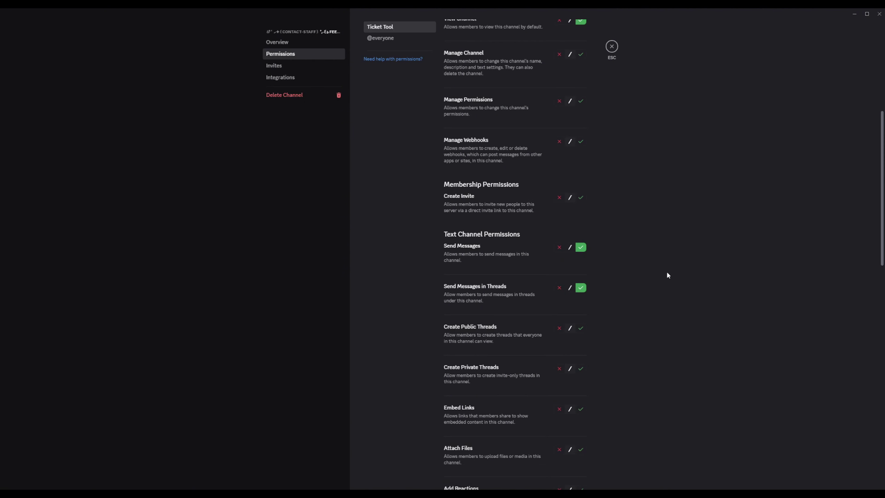
pyautogui.click(612, 47)
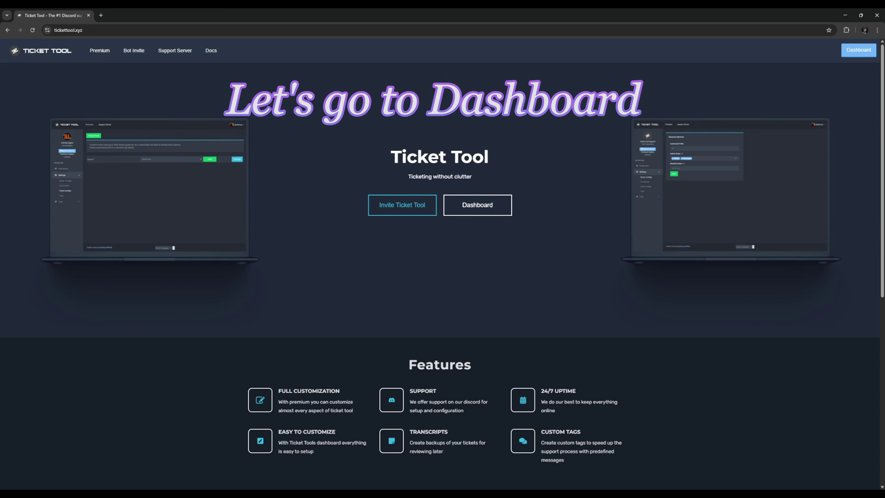
# - Switch to the Ticket Tool dashboard, manage Roundtable Hold, and create and save a panel named "Contact Staff"
pyautogui.click(499, 206)
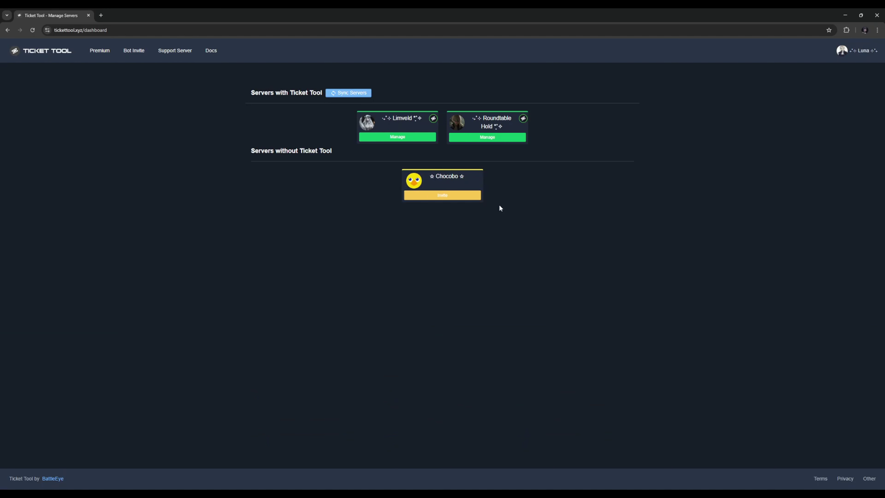
pyautogui.click(508, 137)
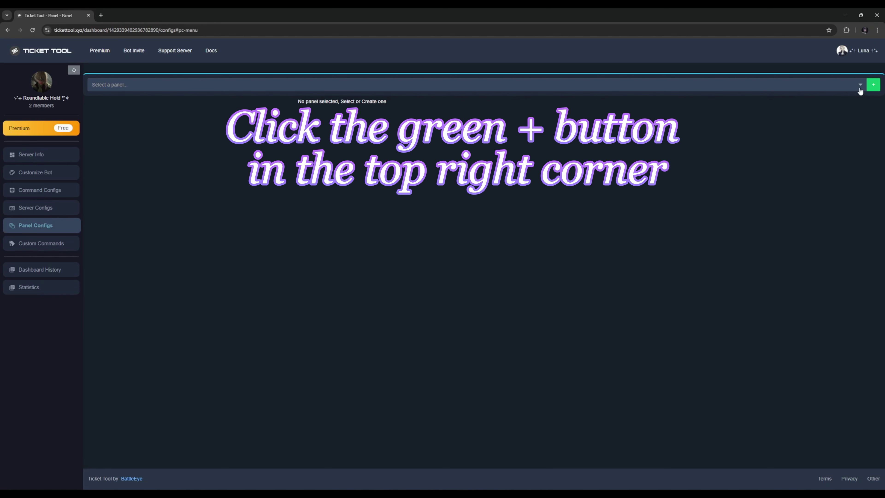
pyautogui.click(874, 84)
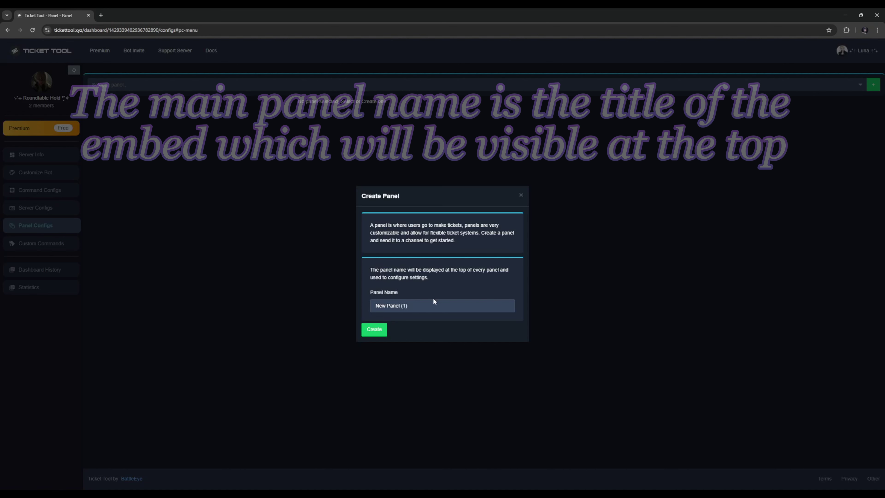
pyautogui.moveTo(421, 305); pyautogui.dragTo(372, 304)
pyautogui.write('Co')
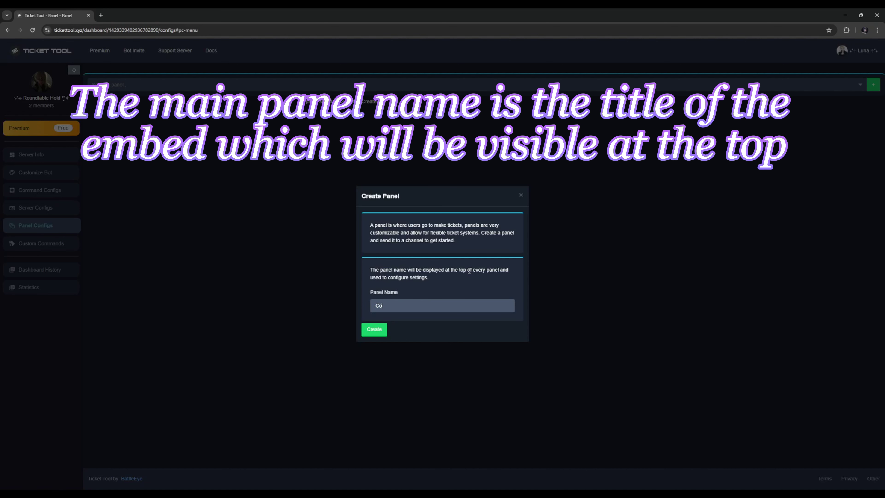
pyautogui.write('ntact Staff')
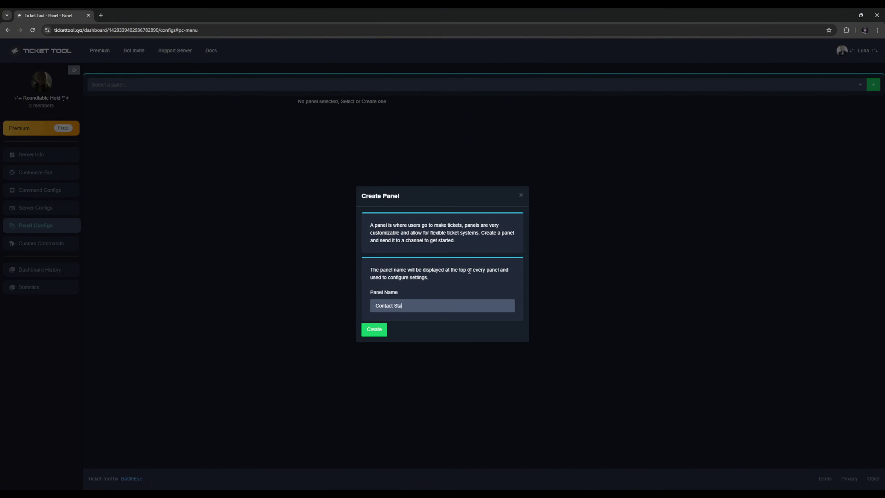
pyautogui.click(374, 330)
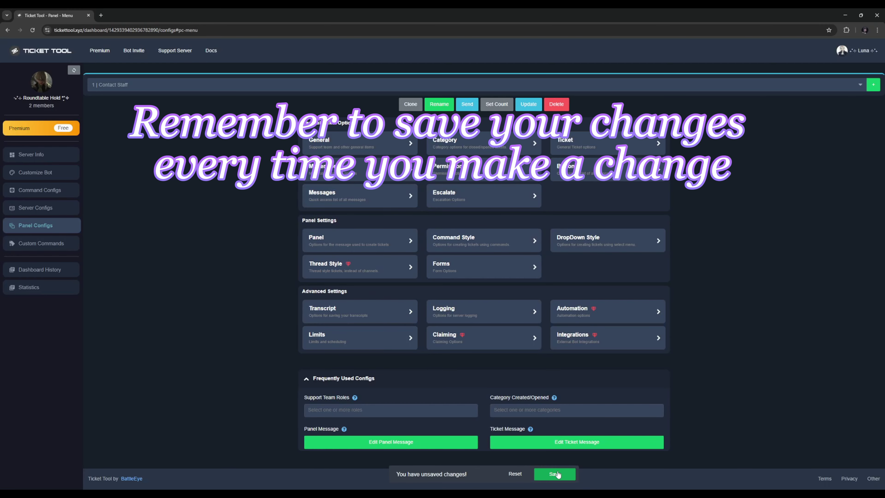
pyautogui.click(556, 474)
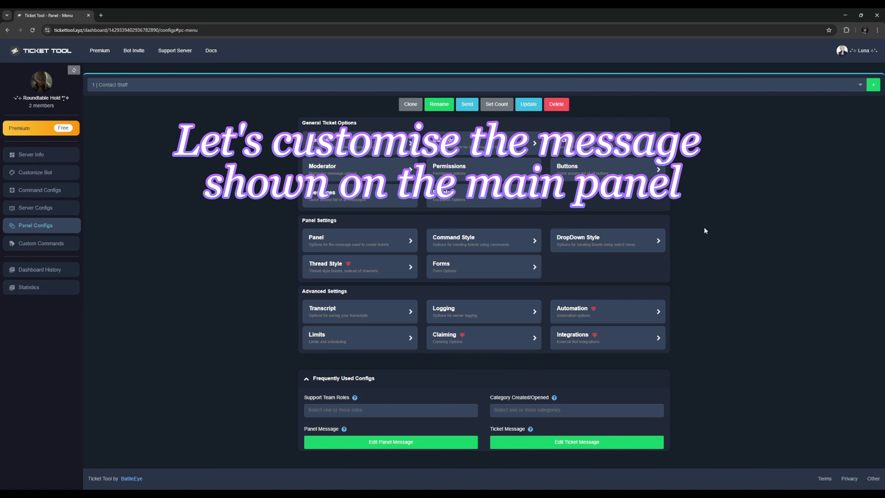
# - Replace the panel message's embed description with "Click on the button corresponding to the type of ticket you wish to open..." and save it
pyautogui.click(391, 237)
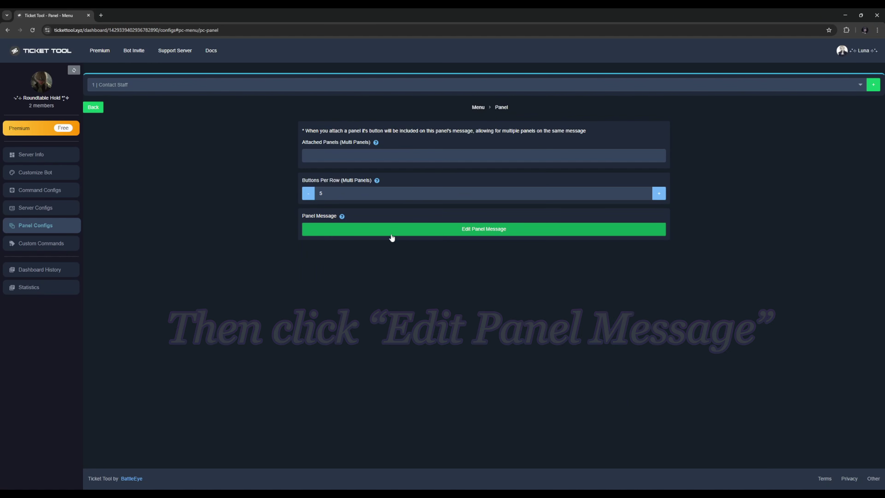
pyautogui.click(428, 232)
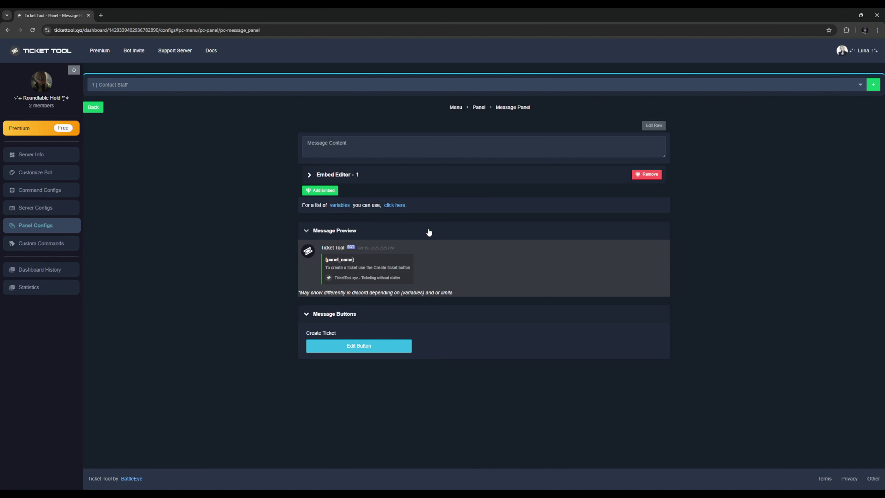
pyautogui.click(336, 176)
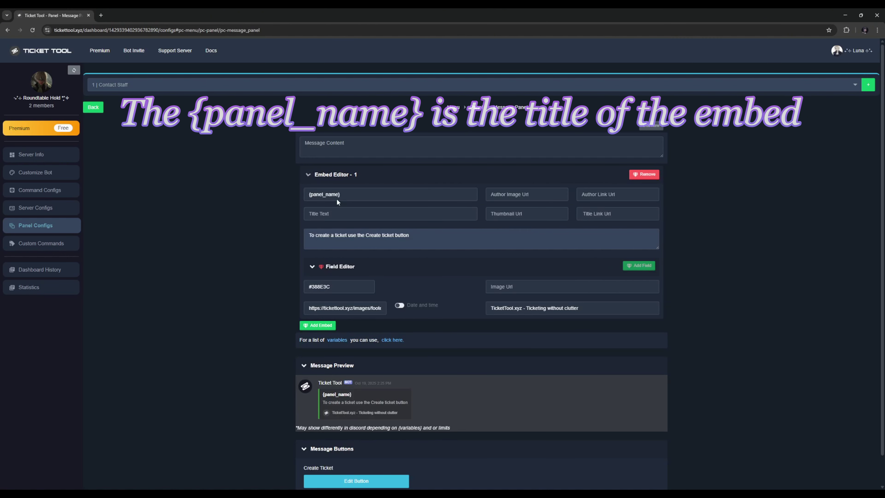
pyautogui.click(426, 240)
pyautogui.moveTo(425, 239); pyautogui.dragTo(312, 237)
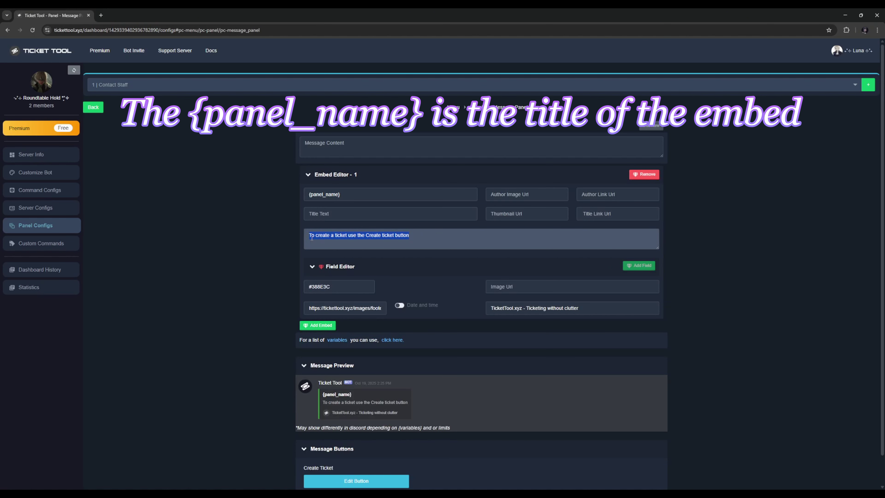
pyautogui.press('BackSpace')
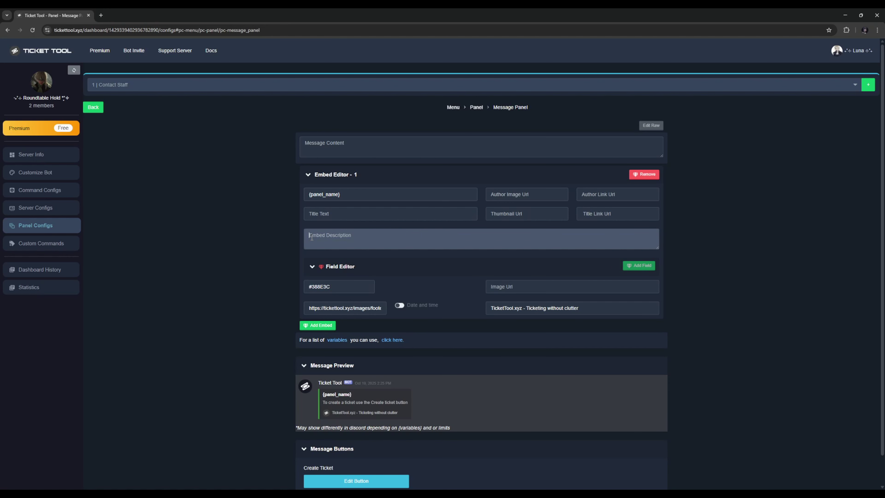
pyautogui.hotkey('ctrl', 'v')
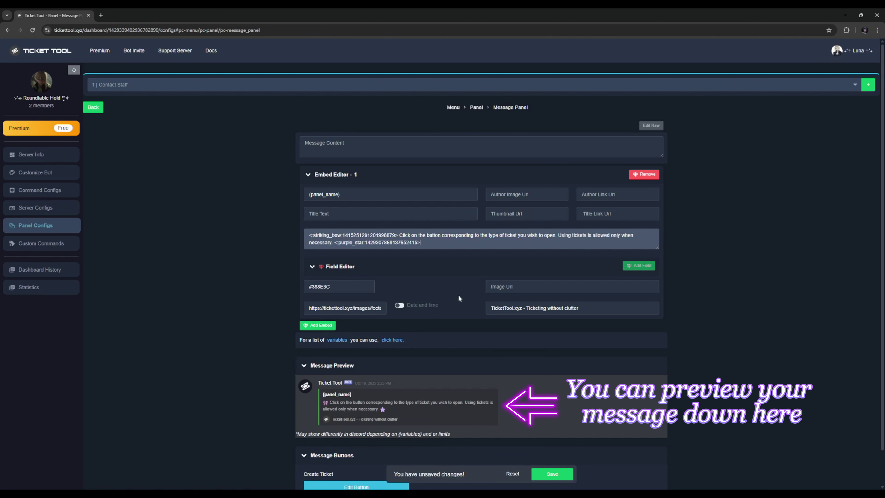
pyautogui.click(557, 474)
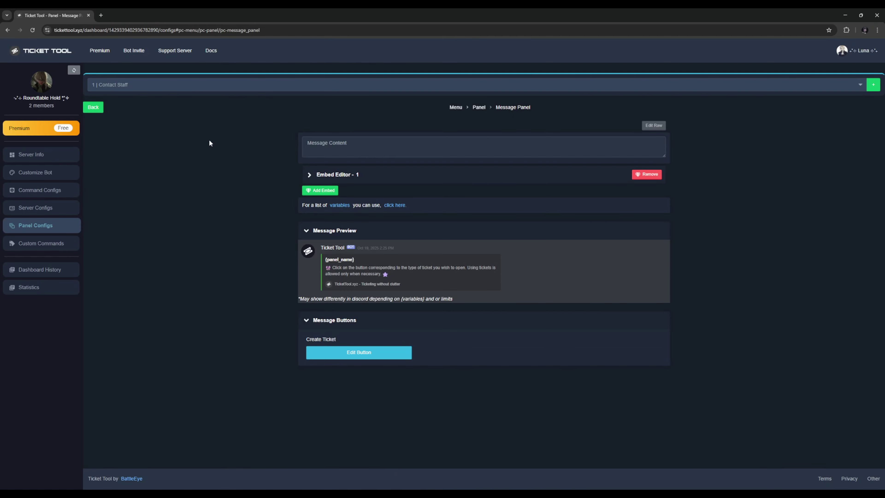
pyautogui.click(100, 108)
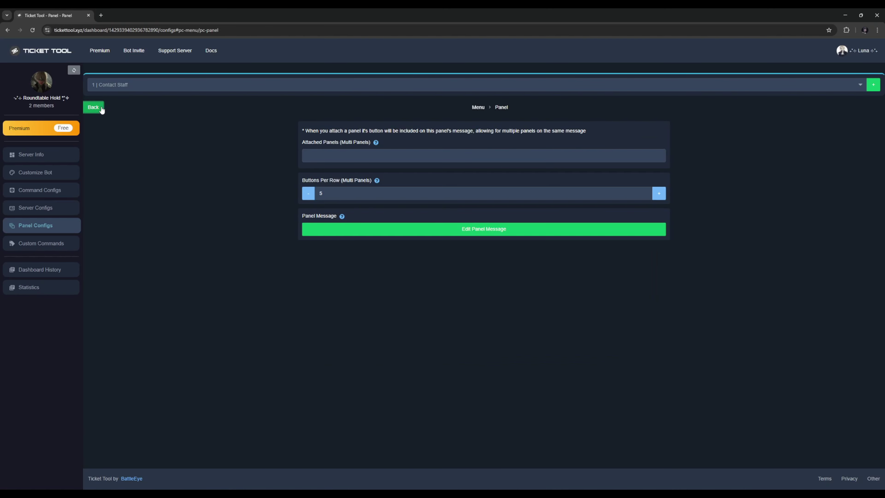
pyautogui.click(100, 107)
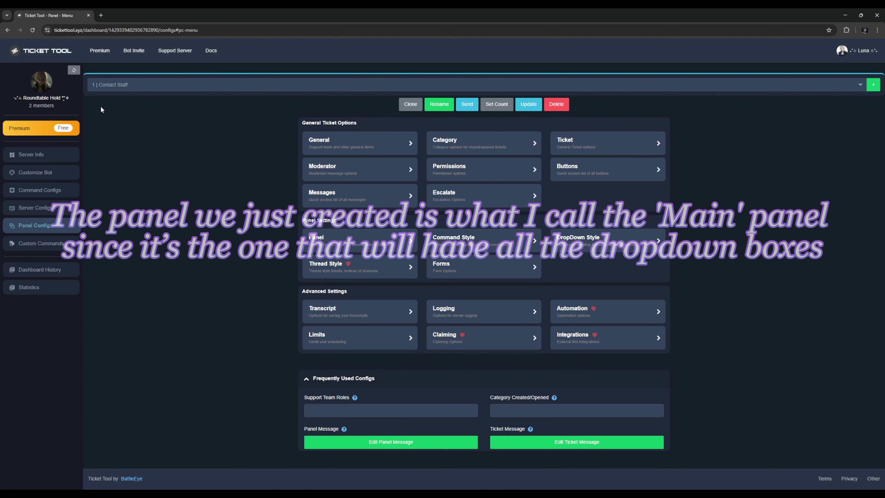
# - Create a second panel named "Support & Help" as the first dropdown option and save it
pyautogui.click(871, 85)
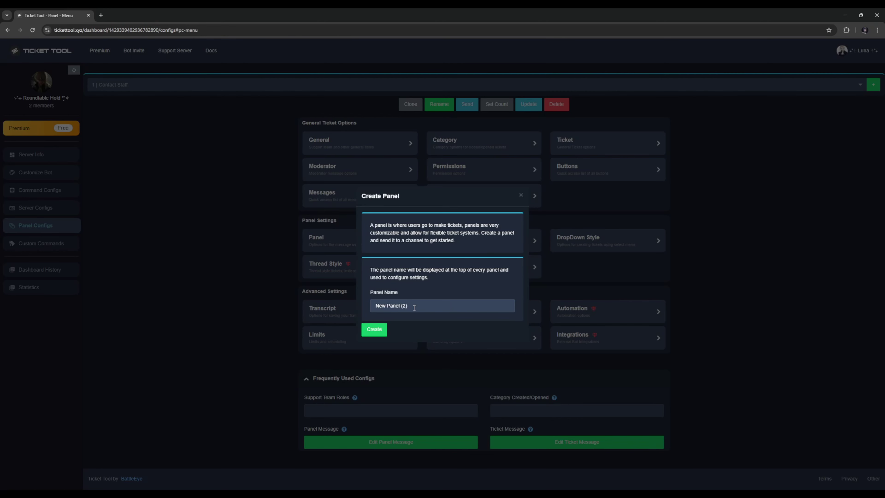
pyautogui.press('BackSpace')
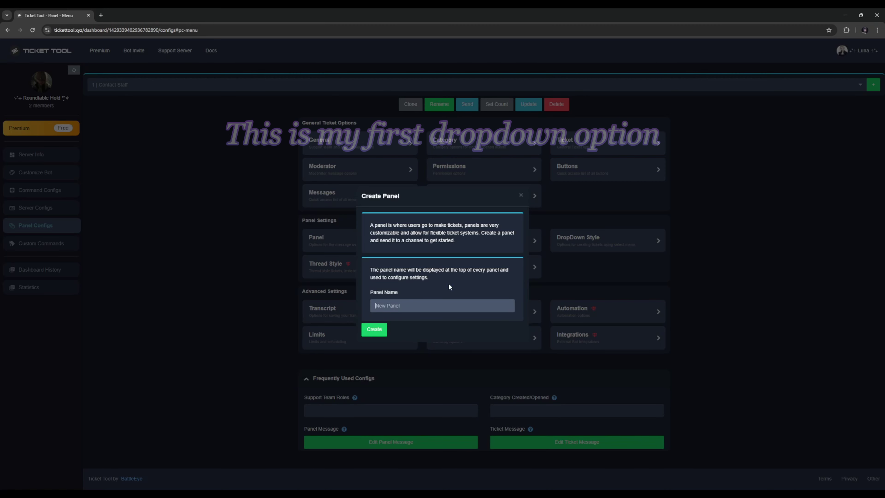
pyautogui.write('Su')
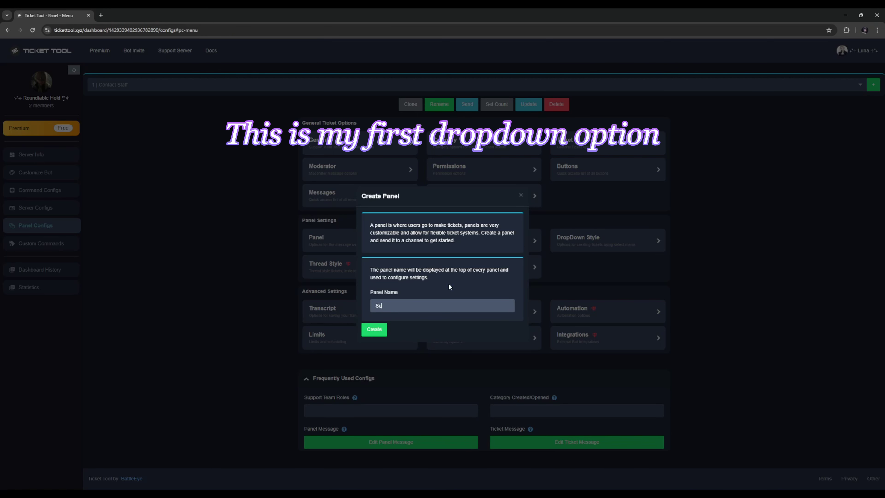
pyautogui.write('pport & Help')
pyautogui.click(375, 329)
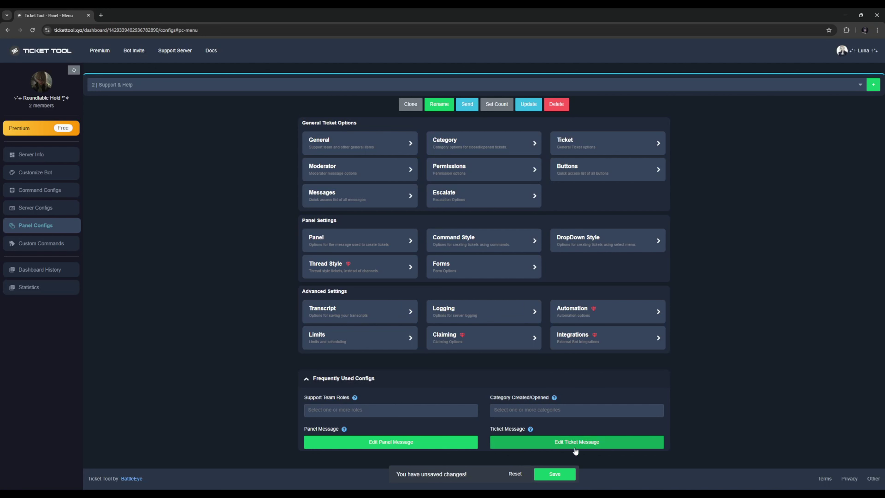
pyautogui.click(555, 474)
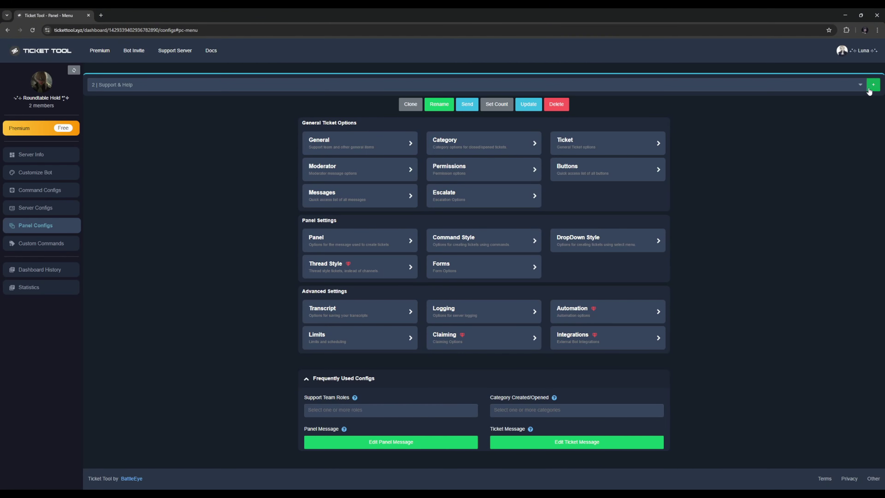
# - Create a third panel named "Partnerships & Collaboration" as the second dropdown option and save it
pyautogui.click(871, 87)
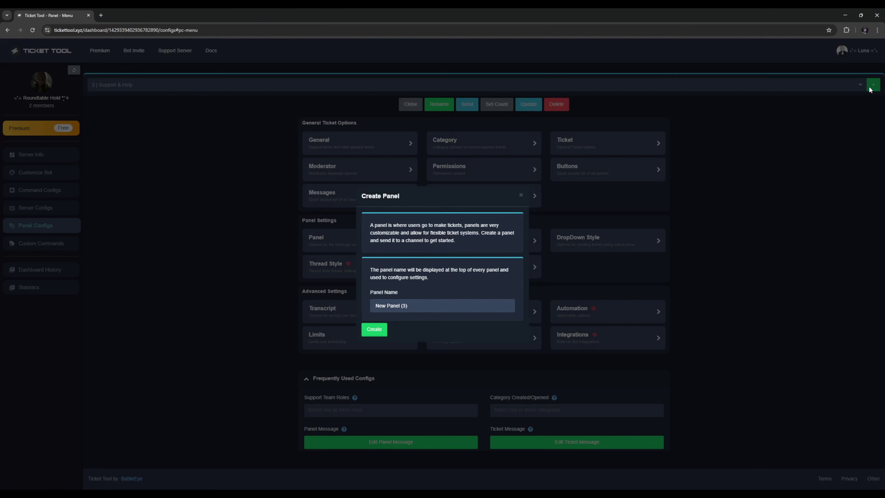
pyautogui.tripleClick(434, 308)
pyautogui.write('Partne')
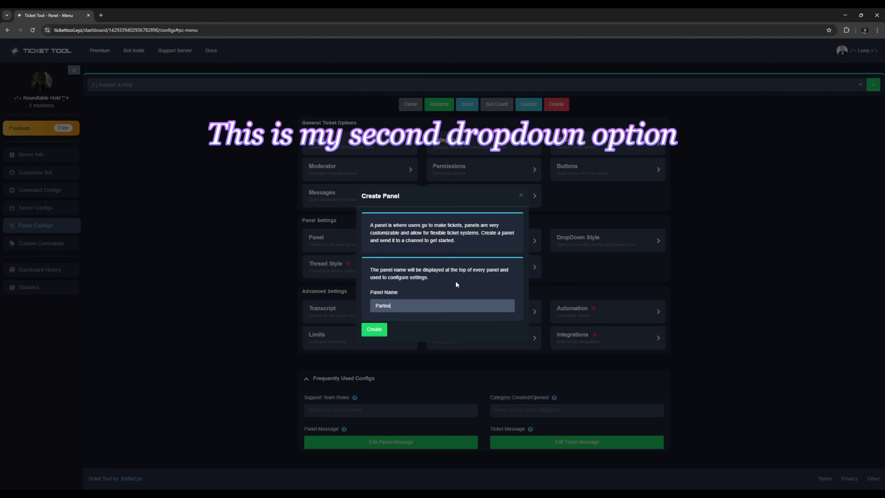
pyautogui.write('rships & Collaboration')
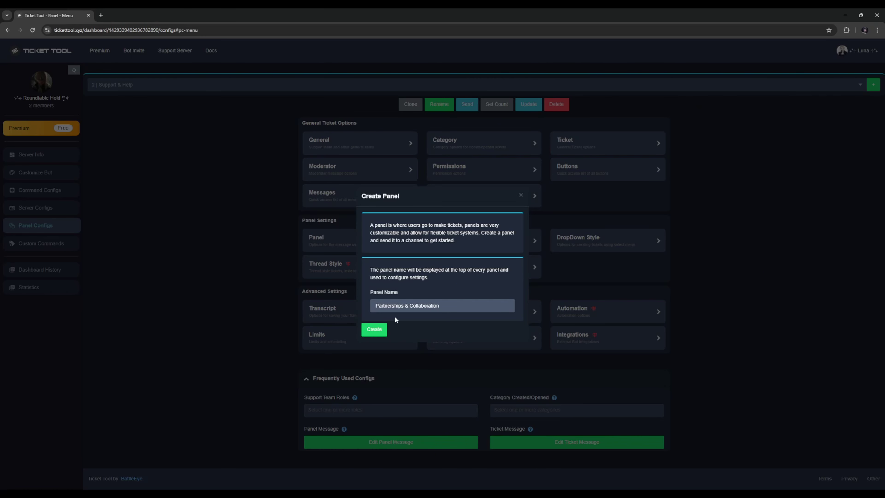
pyautogui.click(380, 328)
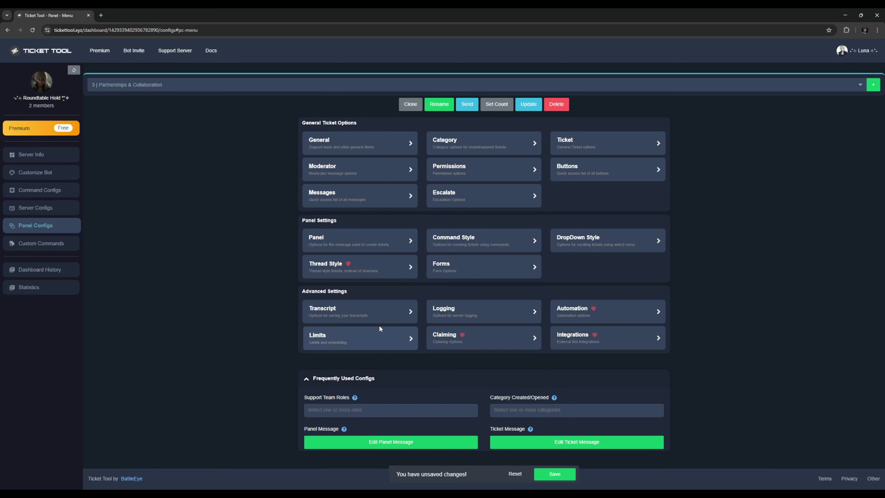
pyautogui.click(563, 473)
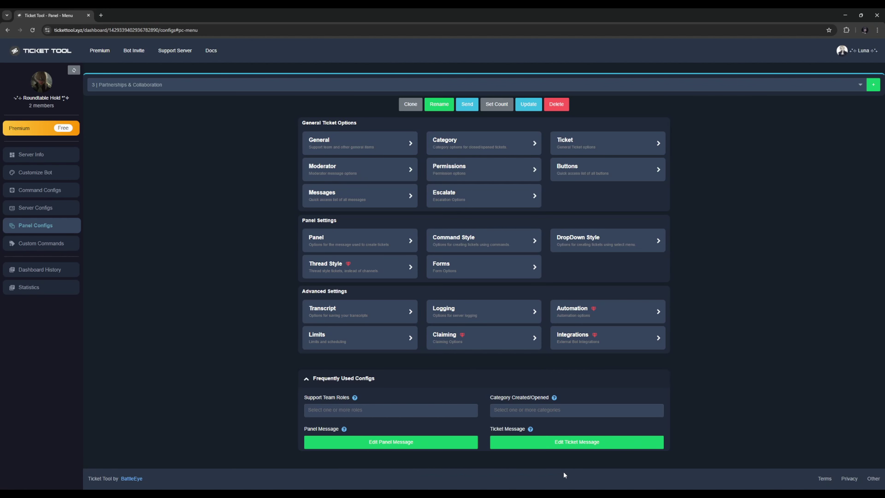
# - Create a fourth panel named "Booster Perks" as the third dropdown option and save it
pyautogui.click(874, 84)
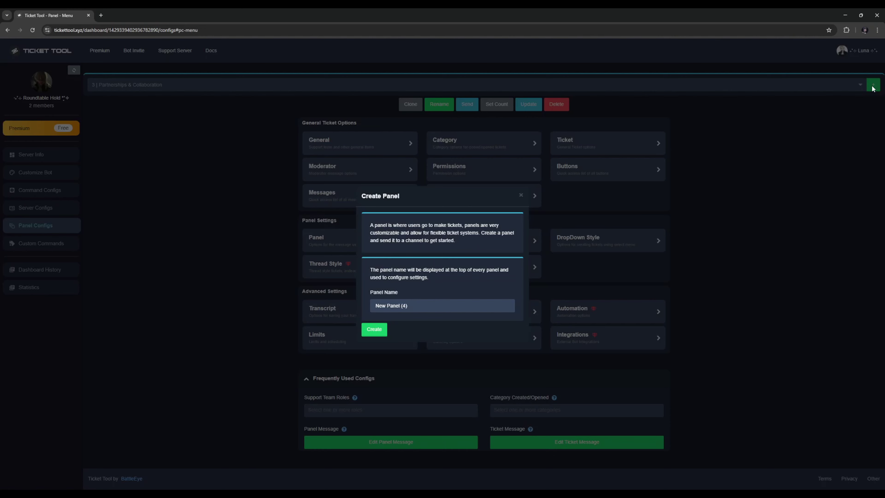
pyautogui.moveTo(410, 306); pyautogui.dragTo(375, 306)
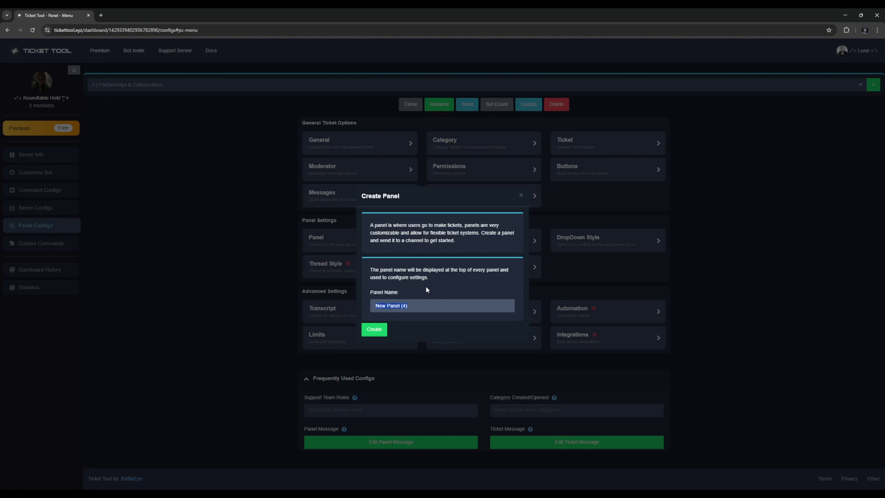
pyautogui.write('Booster')
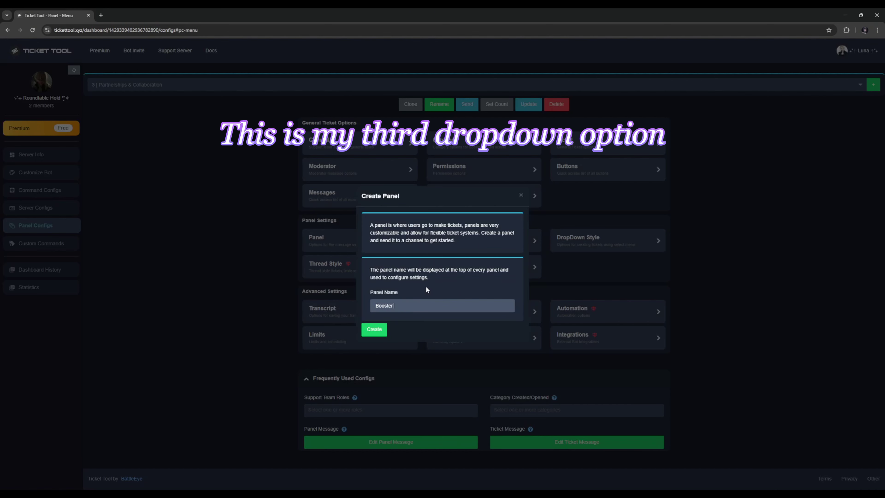
pyautogui.write(' Perks')
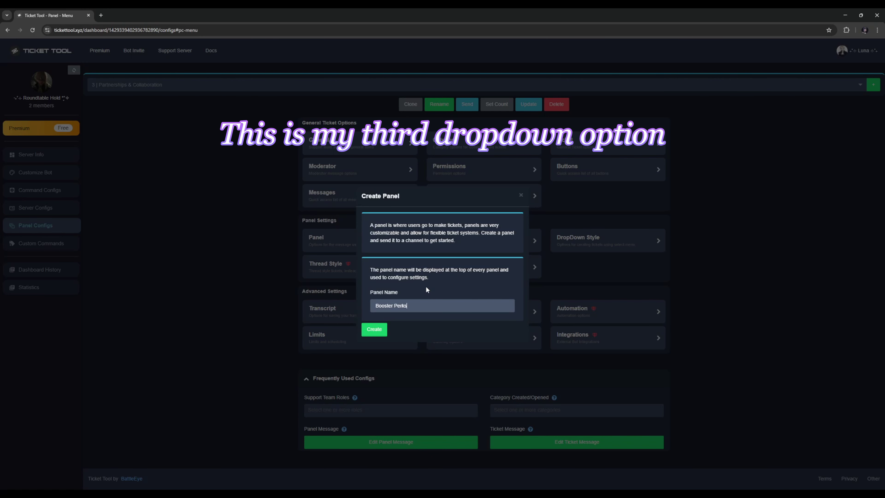
pyautogui.click(379, 329)
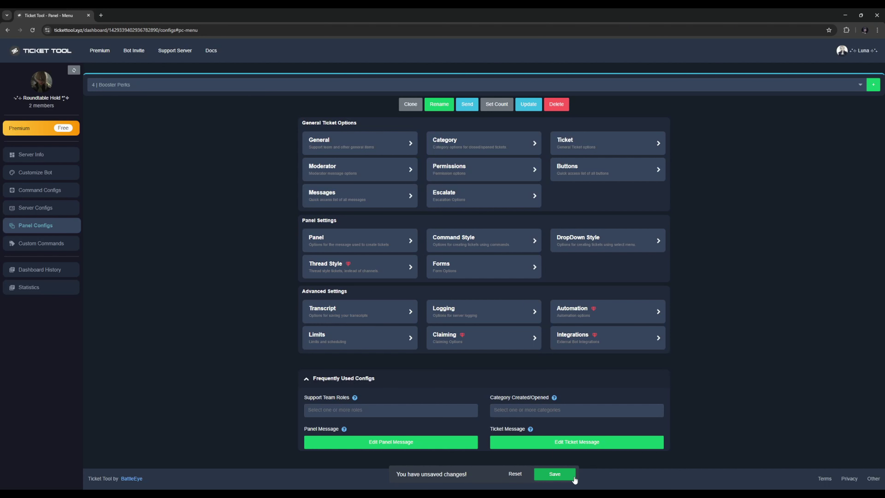
pyautogui.click(555, 474)
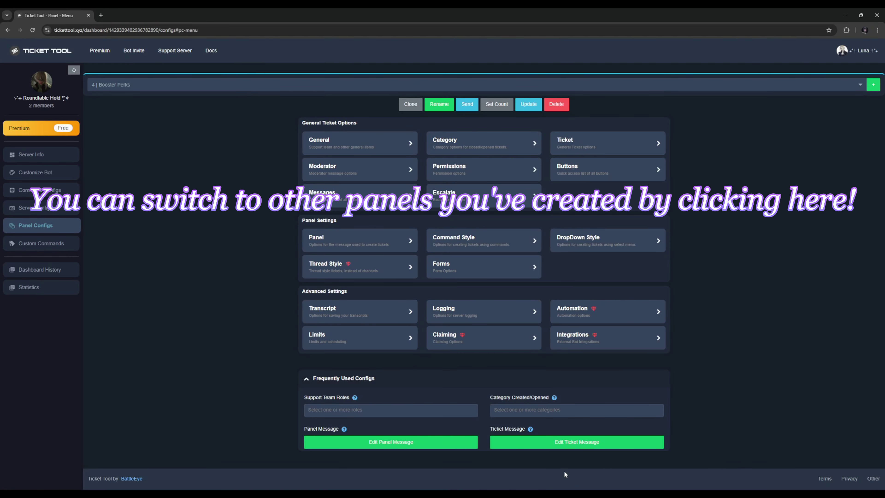
# - Return to the Contact Staff panel and add a dropdown-style item with the display name "Support & Help"
pyautogui.click(642, 85)
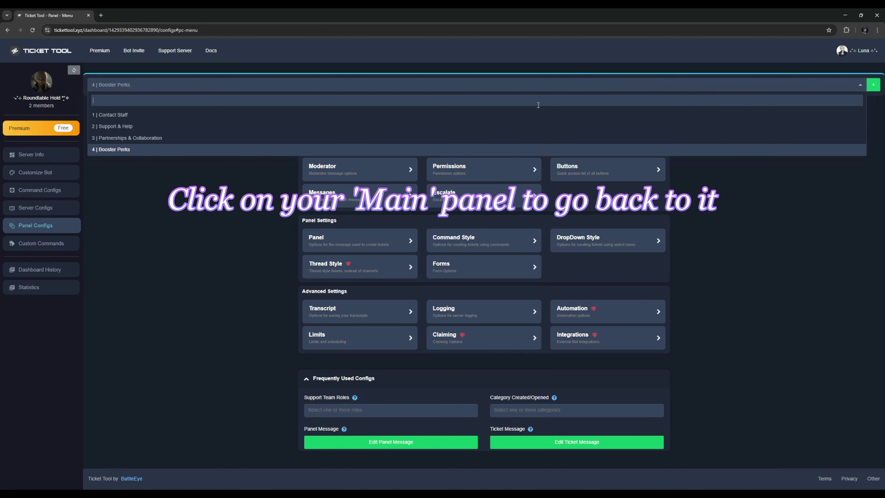
pyautogui.click(536, 116)
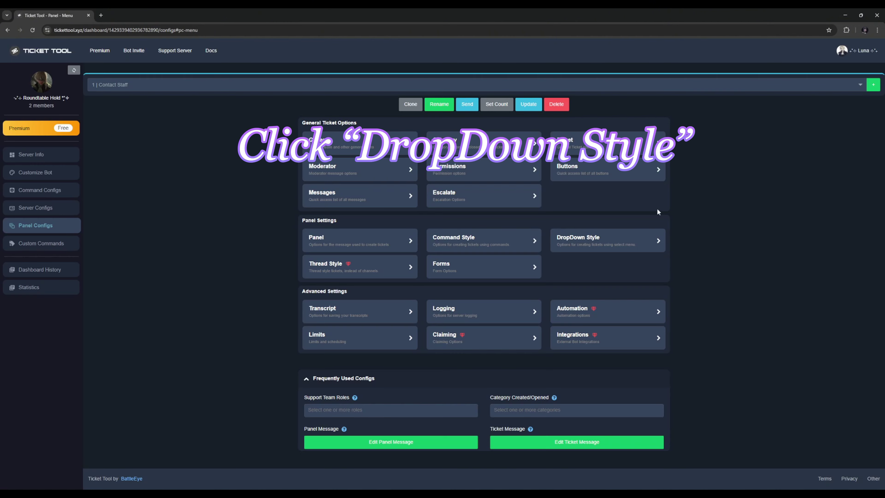
pyautogui.click(640, 238)
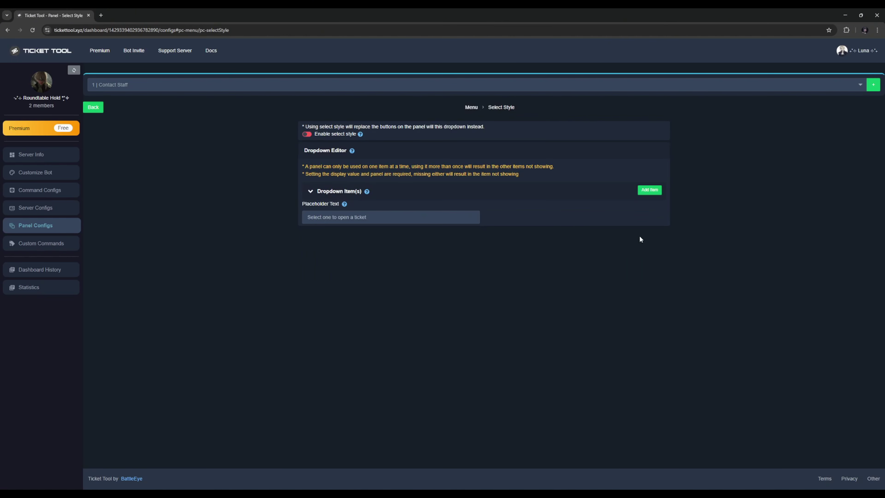
pyautogui.click(650, 191)
pyautogui.click(372, 208)
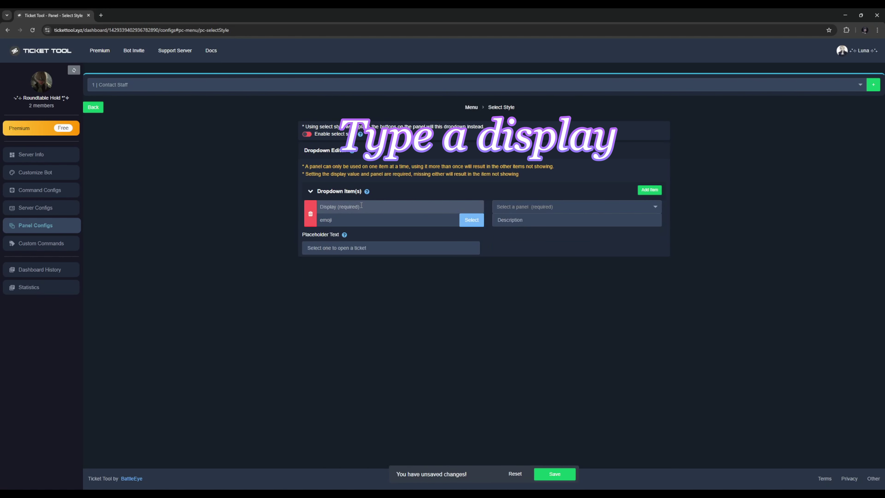
pyautogui.write('Support & Help')
pyautogui.click(367, 219)
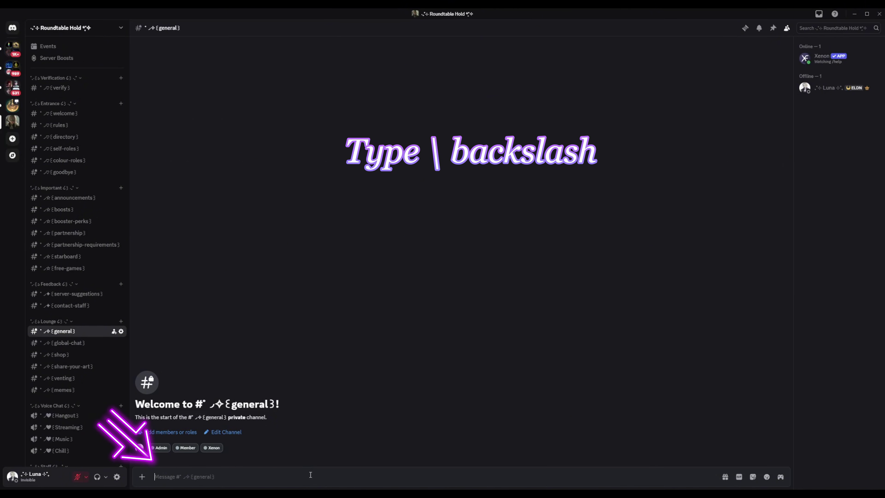
# - Switch to Discord, insert the purple_bow emoji after a backslash in the general channel's message box, and copy its code without the backslash
pyautogui.write('\\')
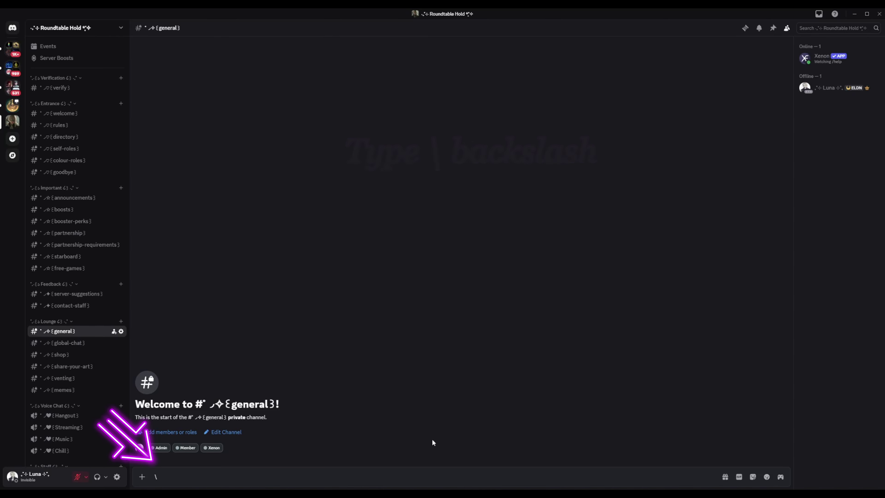
pyautogui.click(767, 477)
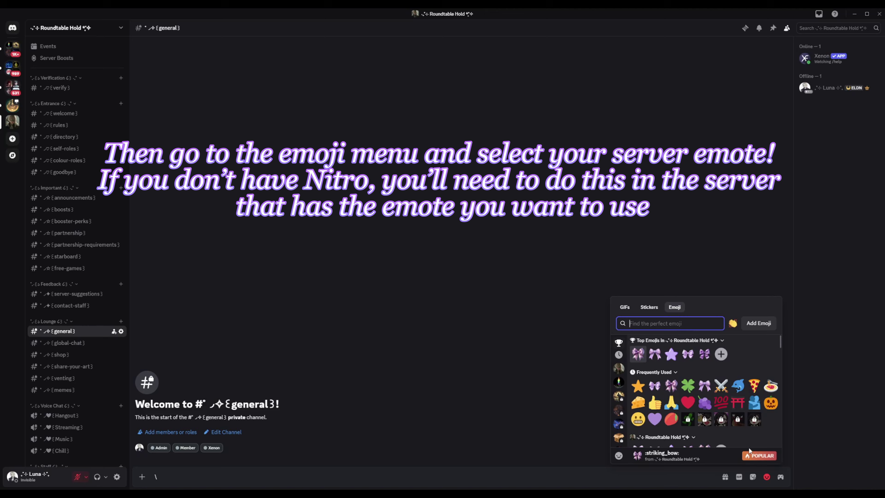
pyautogui.click(691, 354)
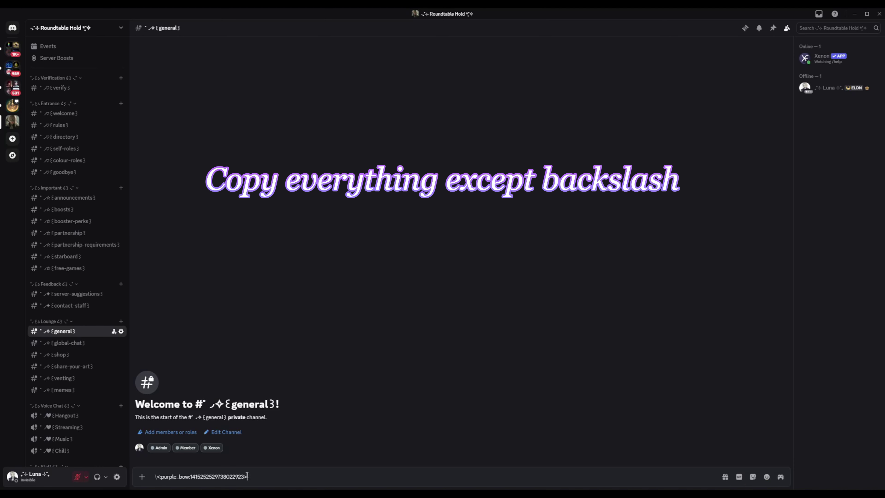
pyautogui.moveTo(248, 477); pyautogui.dragTo(161, 475)
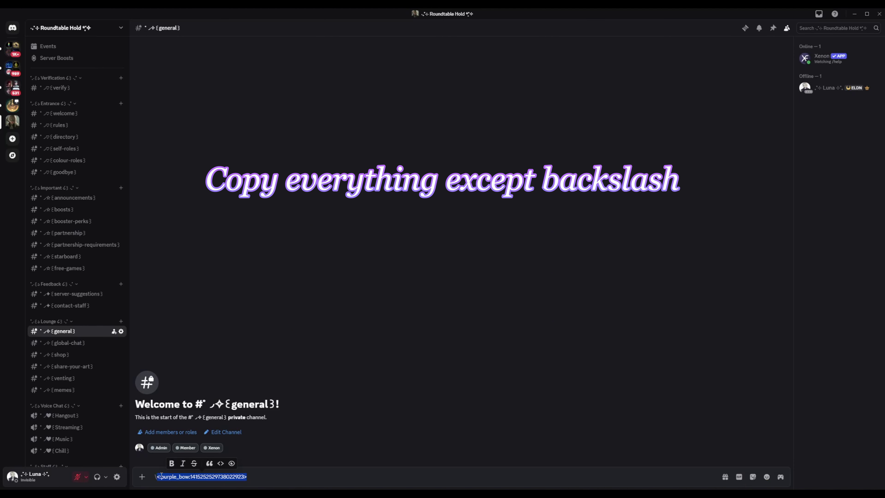
pyautogui.rightClick(183, 477)
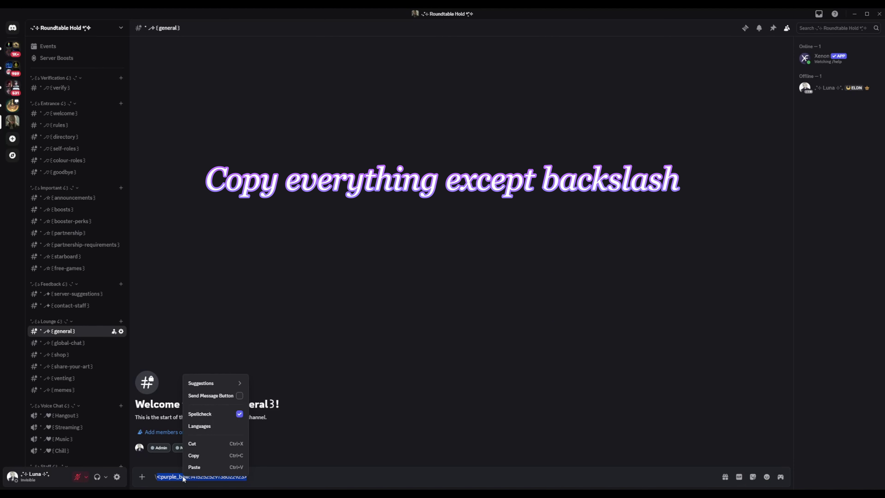
pyautogui.click(203, 458)
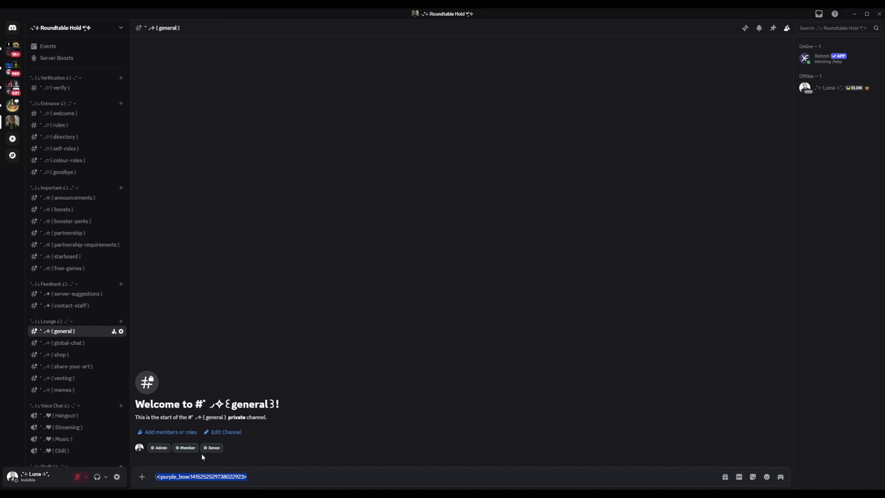
pyautogui.click(256, 476)
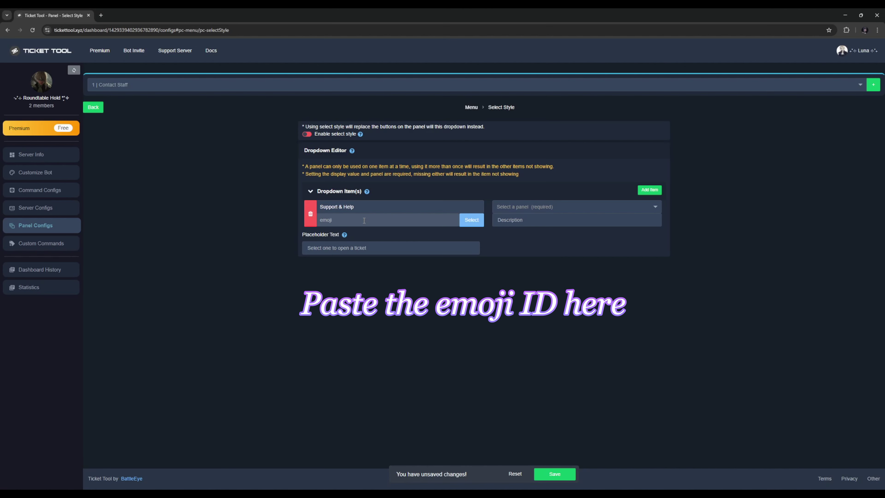
# - Give the item the purple_bow emoji, Support & Help panel and description "General concerns, feedbacks, rules violation, problems with roles and navigation in the server."
pyautogui.click(364, 221)
pyautogui.hotkey('ctrl', 'v')
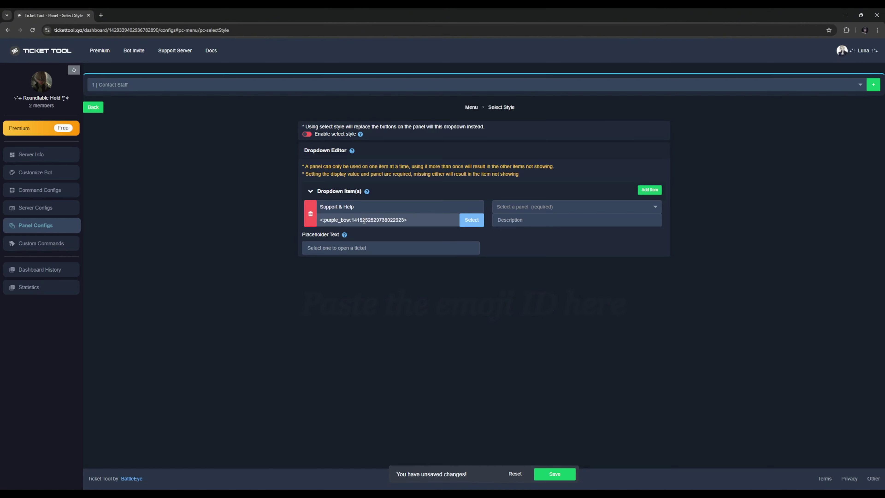
pyautogui.click(527, 207)
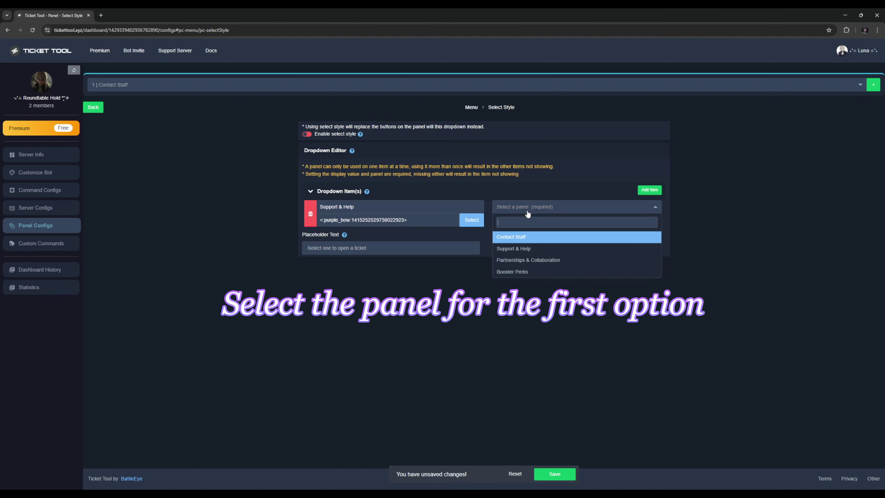
pyautogui.click(528, 248)
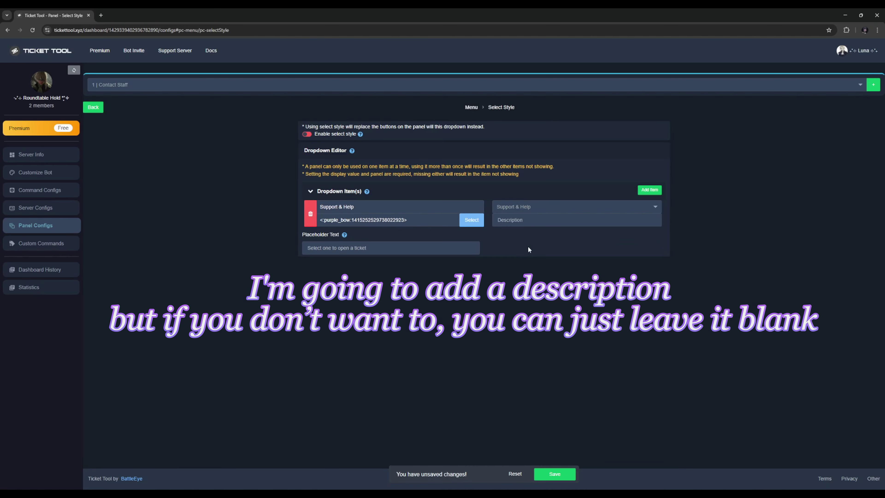
pyautogui.click(536, 221)
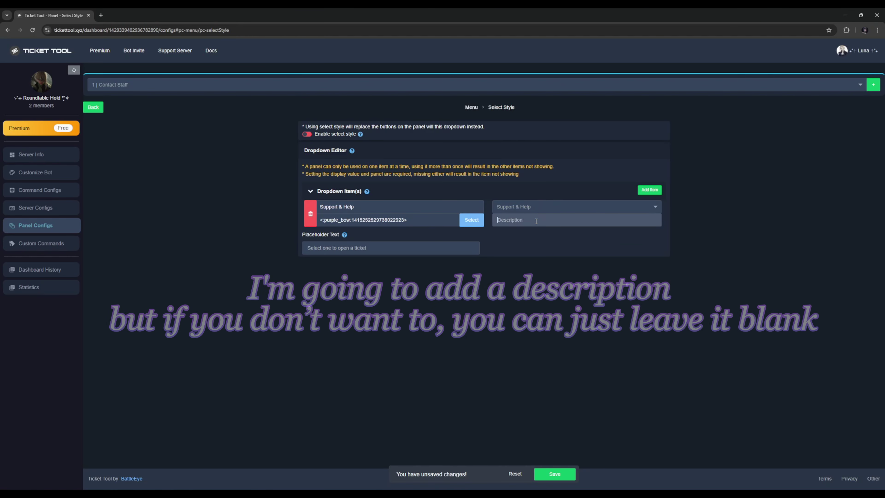
pyautogui.hotkey('ctrl', 'v')
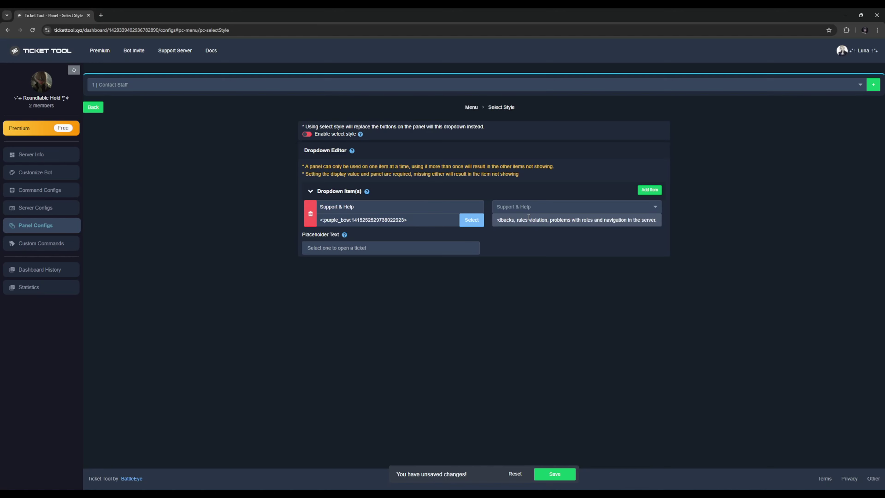
# - Save the Support & Help dropdown item, enable select style for the Contact Staff panel and save that setting
pyautogui.click(557, 474)
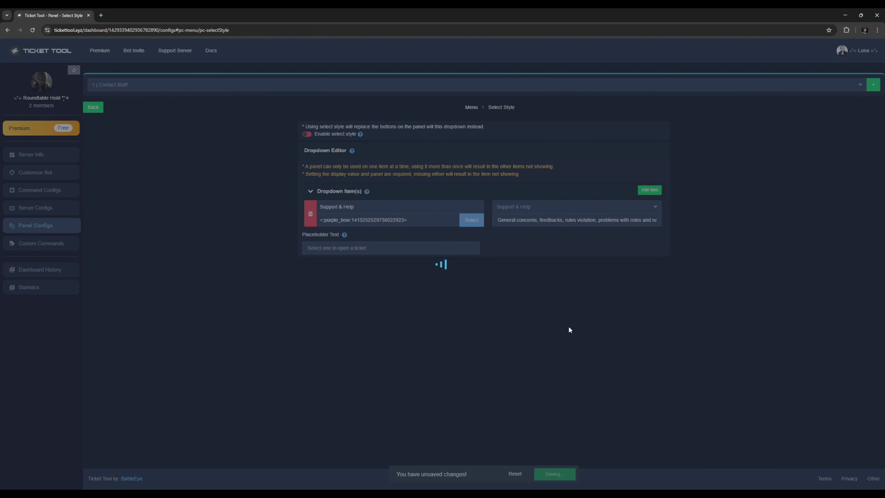
pyautogui.click(307, 134)
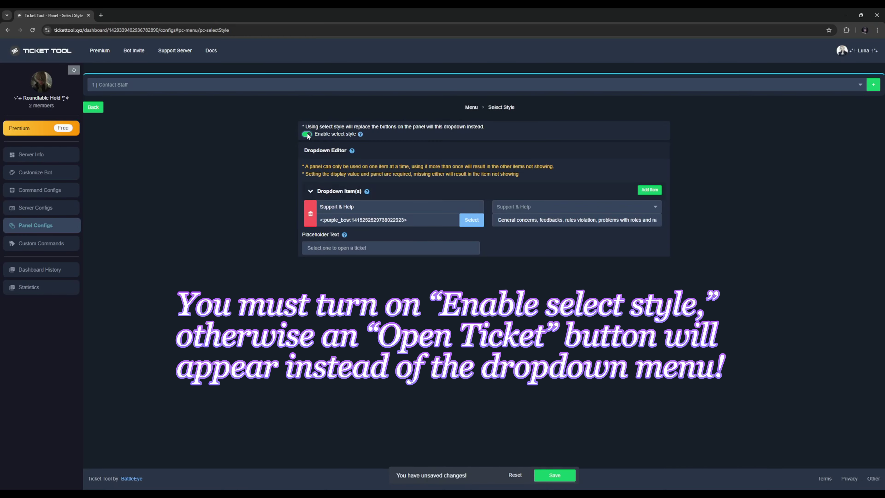
pyautogui.click(557, 474)
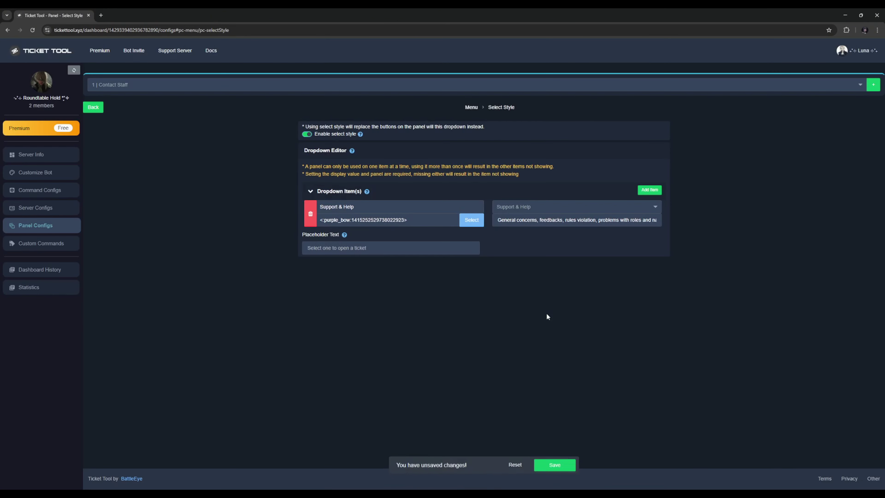
# - Add a second dropdown item with the display name "Partnerships & Collaboration" and reuse the purple_bow emoji code from the Support & Help item
pyautogui.click(649, 190)
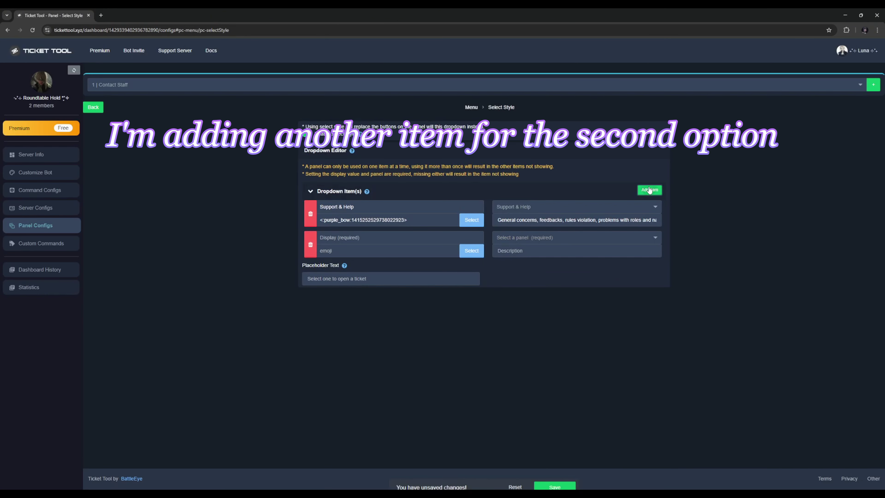
pyautogui.click(366, 237)
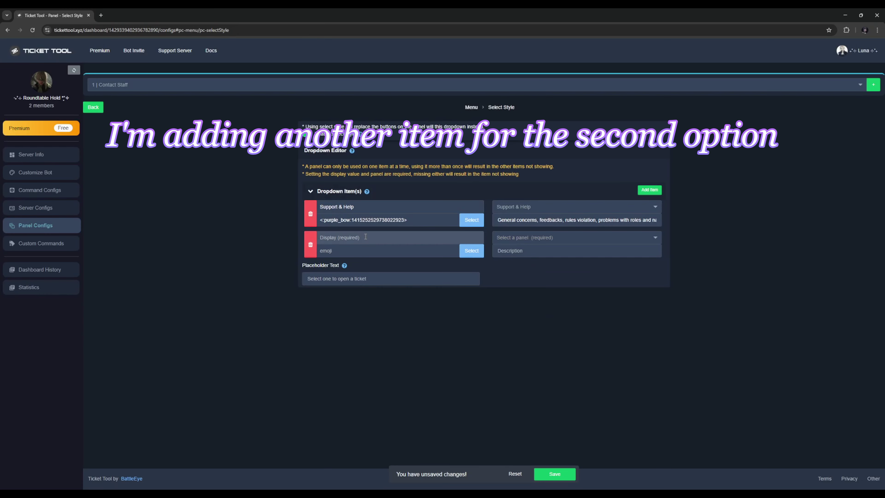
pyautogui.write('Partnerships & ')
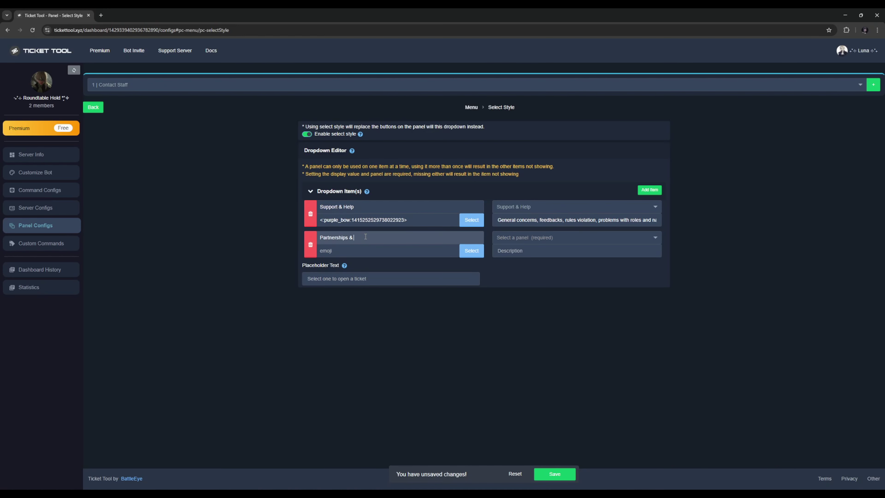
pyautogui.write('Collaboration')
pyautogui.click(370, 254)
pyautogui.moveTo(411, 221); pyautogui.dragTo(319, 220)
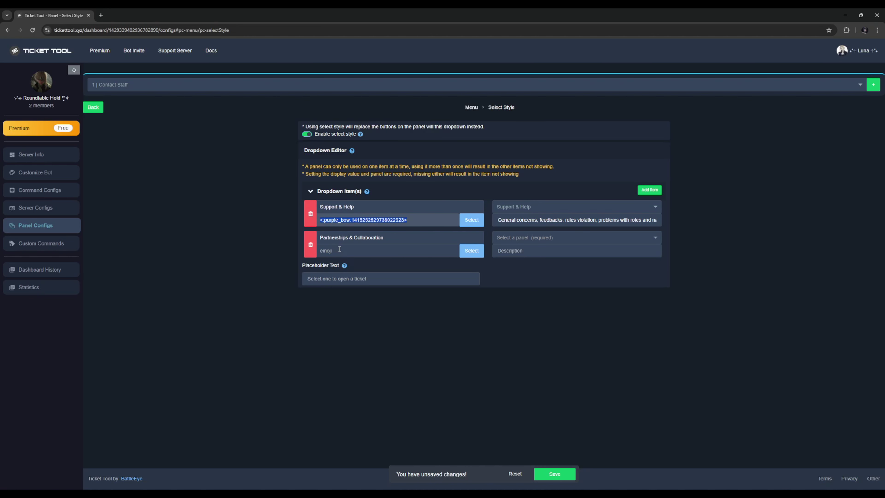
pyautogui.click(340, 249)
pyautogui.hotkey('ctrl', 'v')
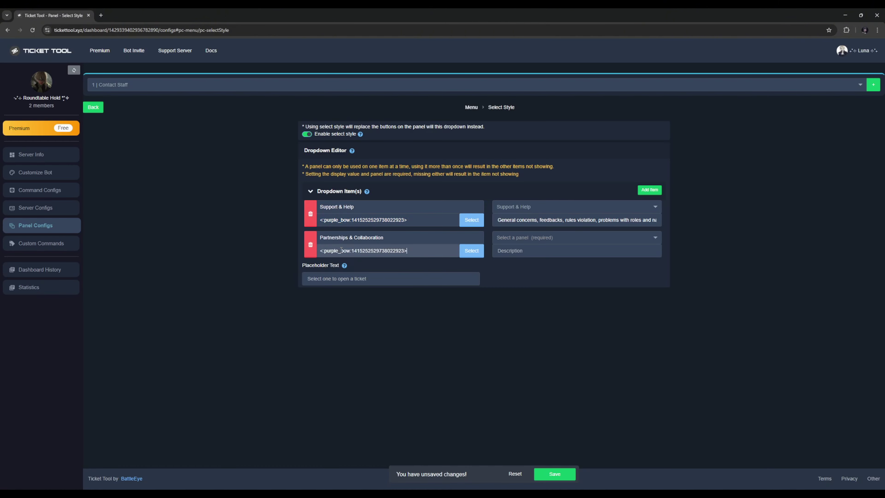
# - Assign the Partnerships & Collaboration panel to the second item, describe it as "Partnership and affiliation requests." and save
pyautogui.click(539, 237)
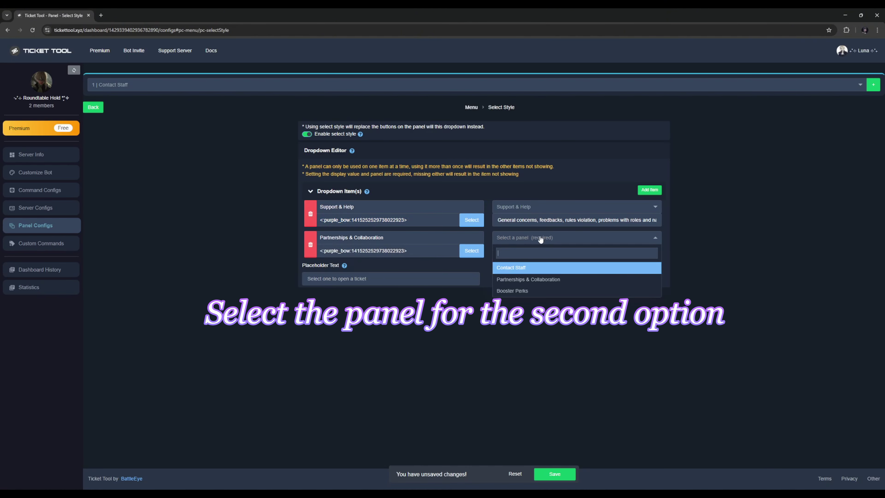
pyautogui.click(544, 281)
pyautogui.click(538, 252)
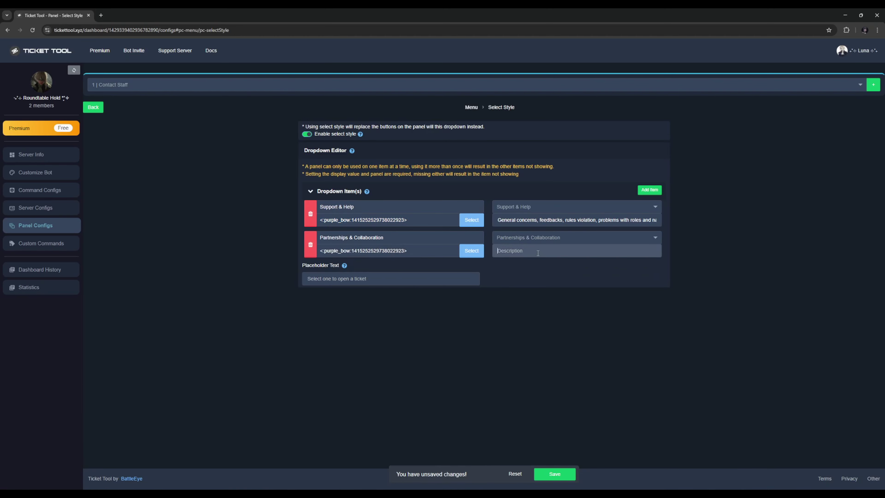
pyautogui.hotkey('ctrl', 'v')
pyautogui.click(569, 473)
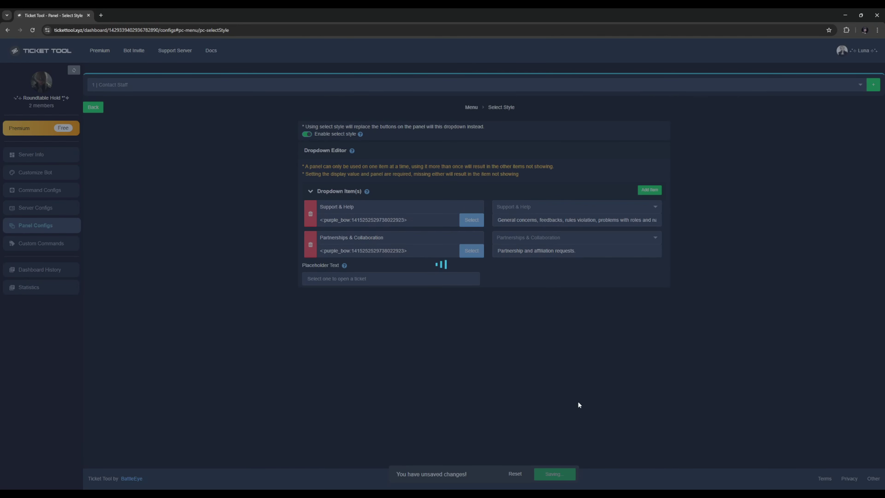
# - Add a third dropdown item with the display name "Booster Perks" and the same purple_bow emoji code
pyautogui.click(652, 190)
pyautogui.click(426, 268)
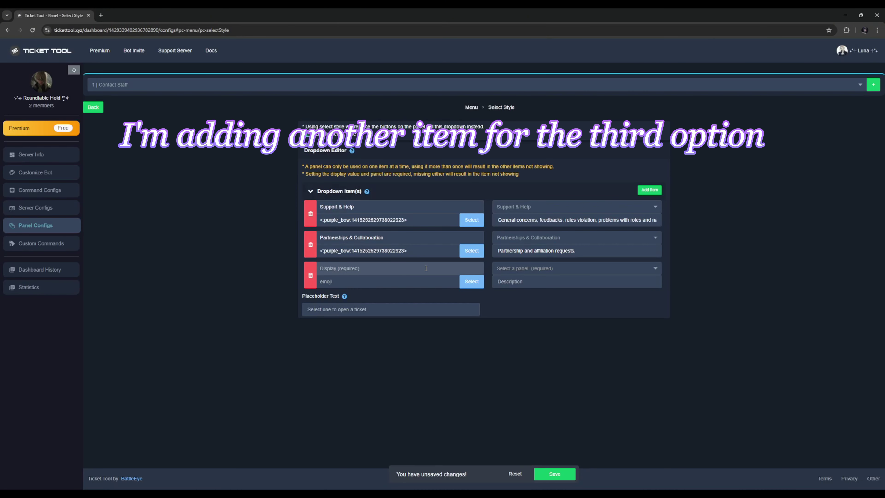
pyautogui.write('Booster')
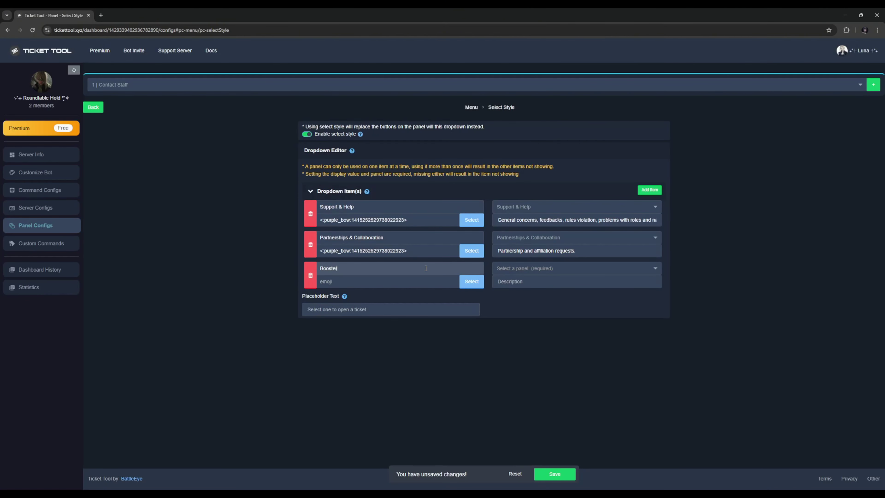
pyautogui.write(' Perks')
pyautogui.click(403, 282)
pyautogui.moveTo(411, 250); pyautogui.dragTo(321, 251)
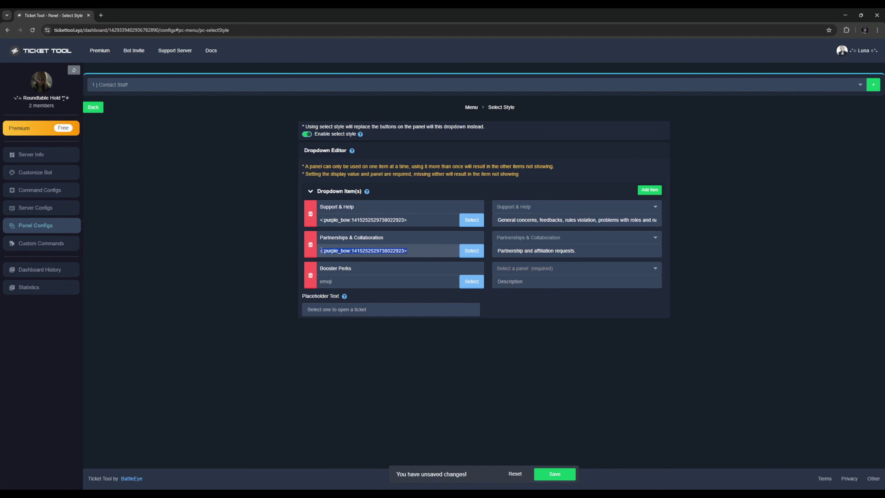
pyautogui.click(343, 282)
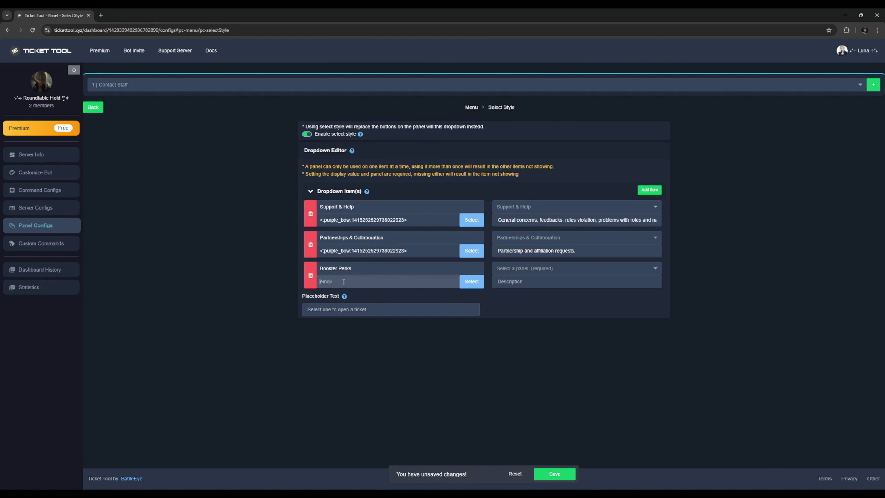
pyautogui.hotkey('ctrl', 'v')
# - Assign the Booster Perks panel with description "Claim your booster perks for boosting the server by clicking on this ticket type." and save the item
pyautogui.click(573, 270)
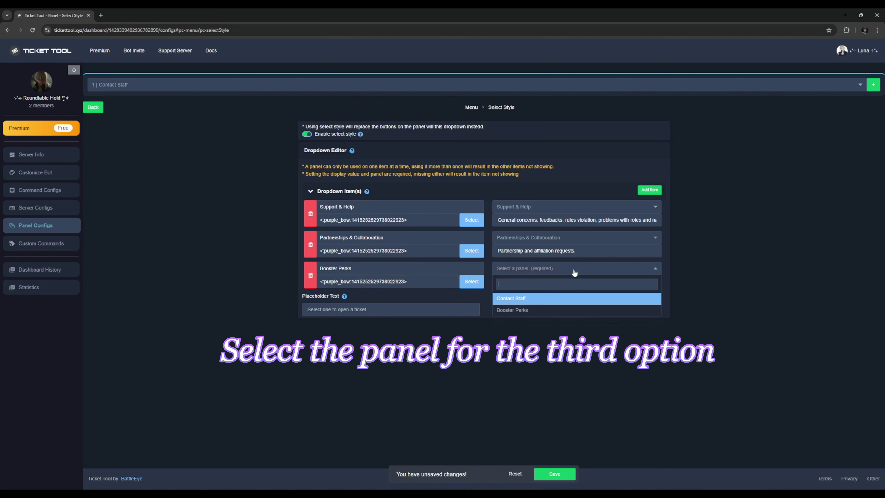
pyautogui.click(530, 309)
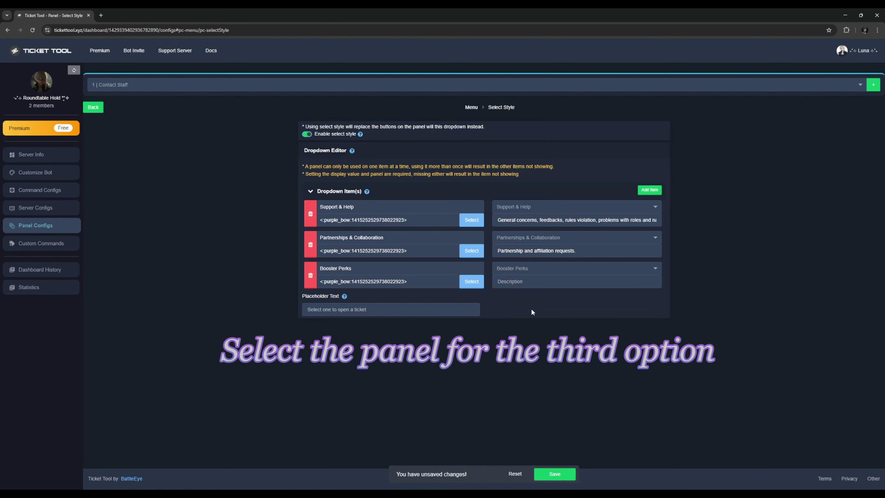
pyautogui.click(539, 283)
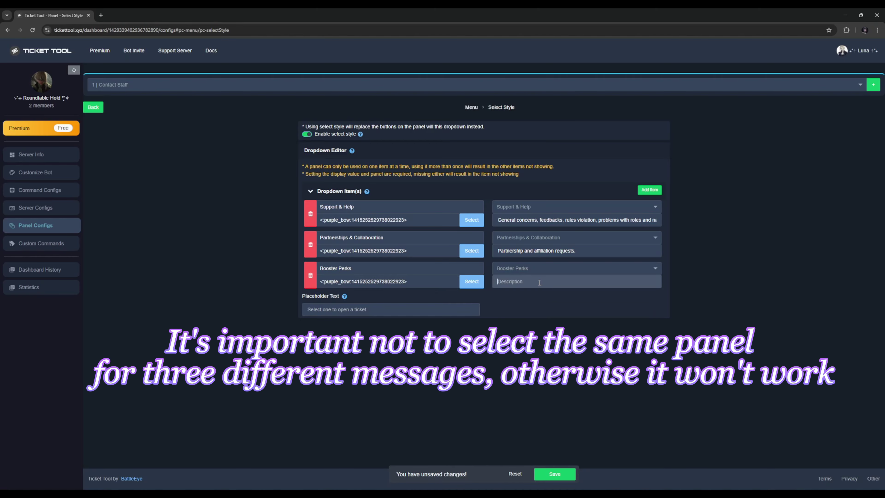
pyautogui.hotkey('ctrl', 'v')
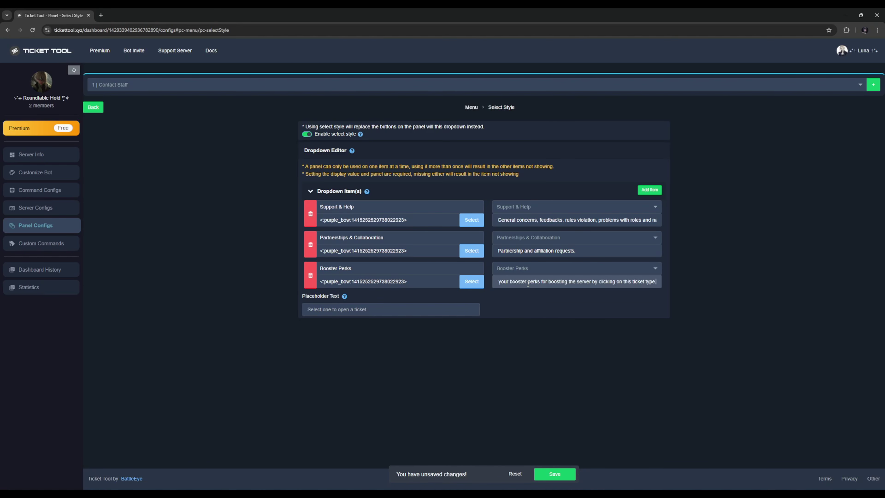
pyautogui.click(557, 373)
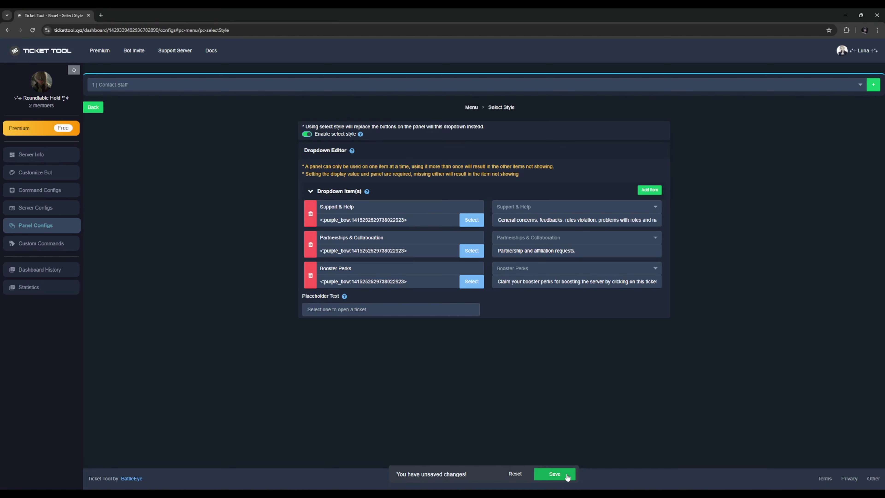
pyautogui.click(558, 474)
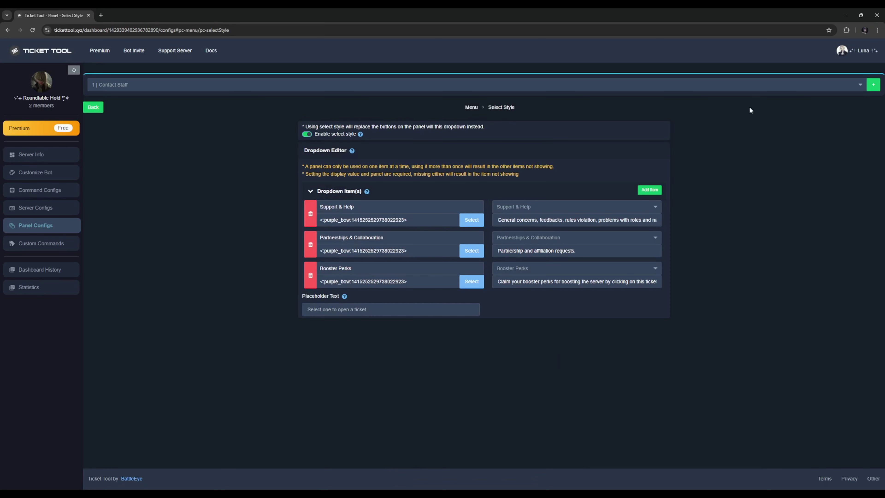
# - Switch to the Support & Help panel, enable select style for it and save the change
pyautogui.click(753, 90)
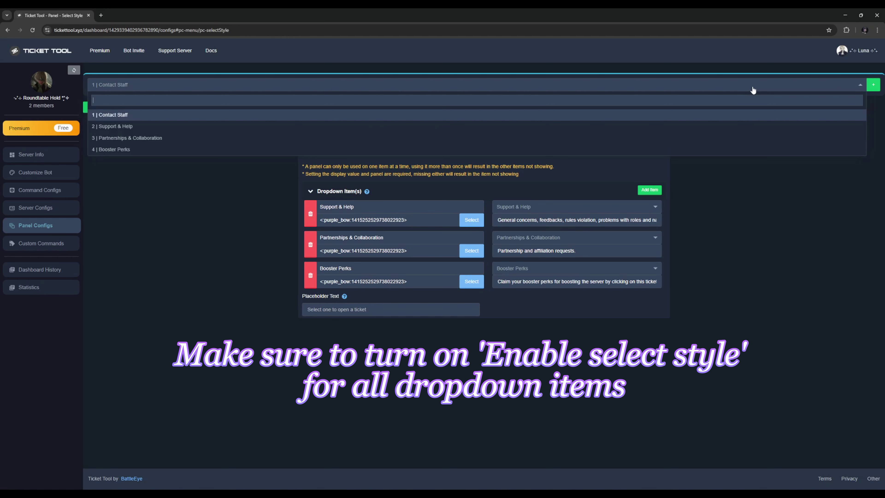
pyautogui.click(187, 125)
pyautogui.click(307, 133)
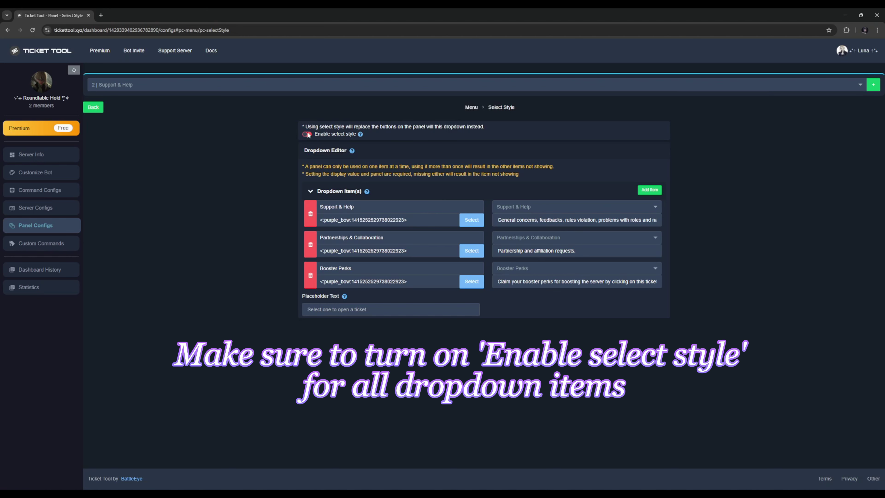
pyautogui.click(568, 478)
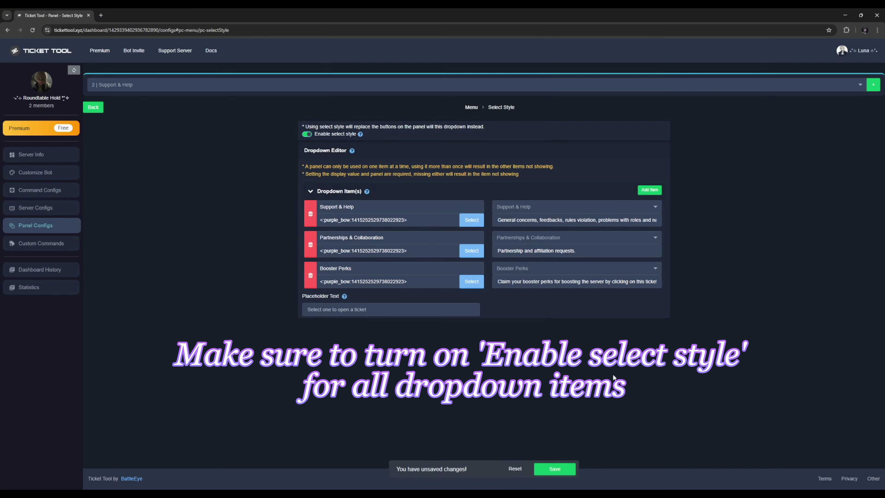
# - Switch to the Partnerships & Collaboration panel, enable its select style and save
pyautogui.click(581, 89)
pyautogui.click(107, 138)
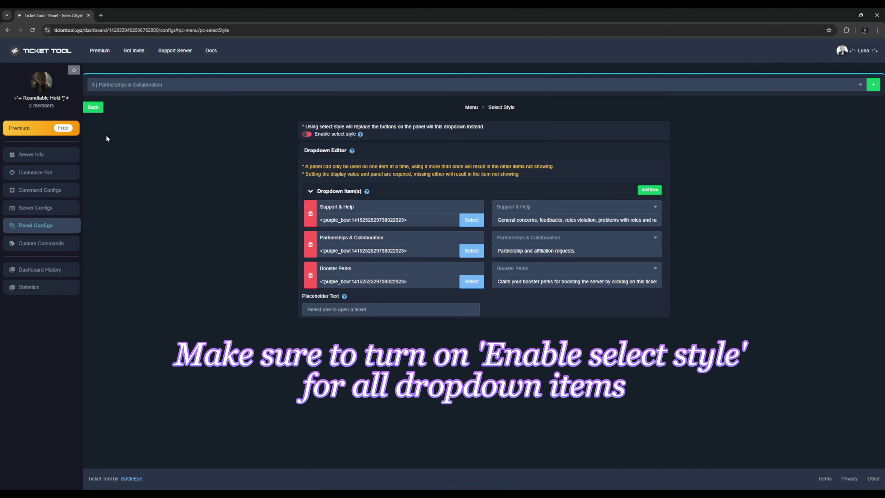
pyautogui.click(307, 134)
pyautogui.click(558, 474)
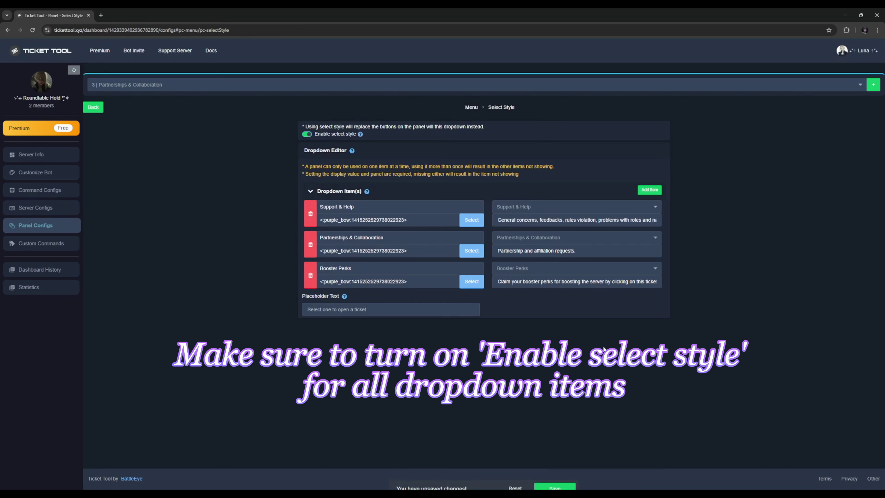
# - Switch to the Booster Perks panel, turn on select style and save the setting
pyautogui.click(380, 89)
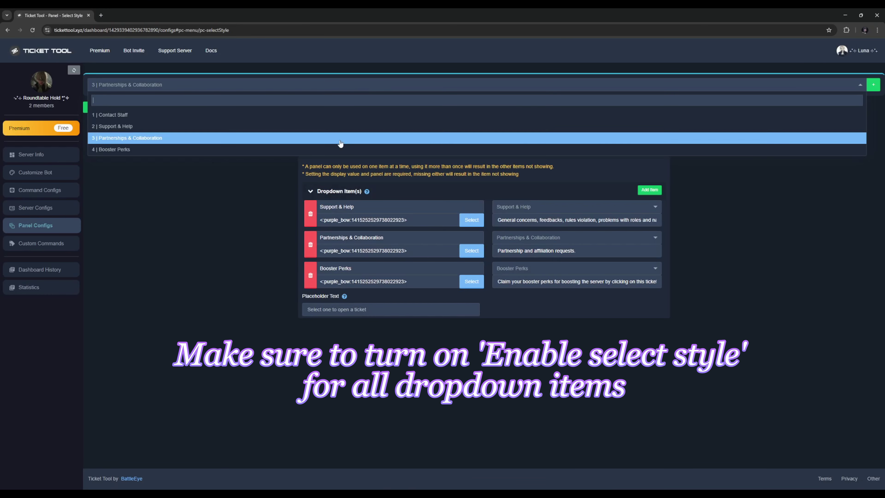
pyautogui.click(337, 149)
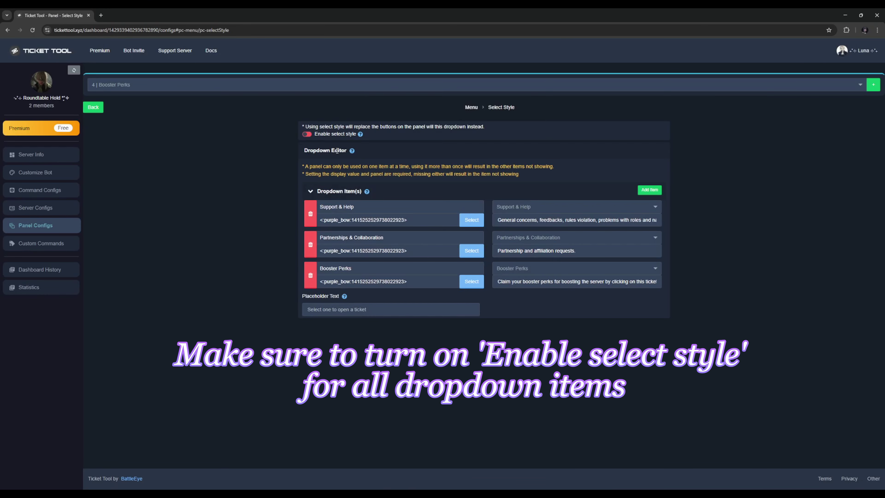
pyautogui.click(307, 134)
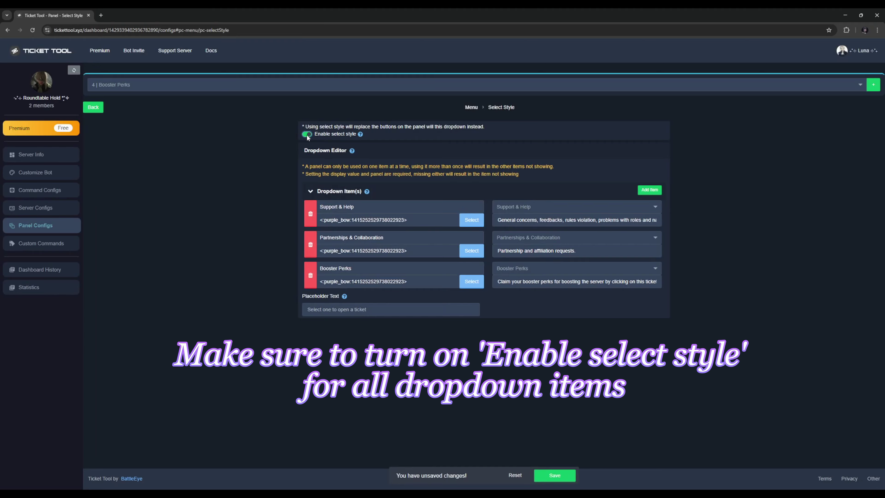
pyautogui.click(561, 474)
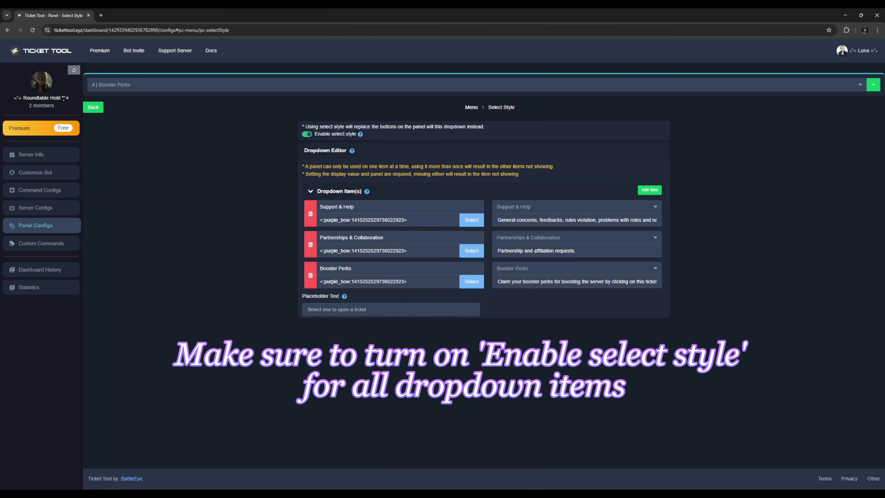
# - Open the Support & Help panel's ticket message for editing and replace its greeting text with "Welcome {user}"
pyautogui.click(93, 107)
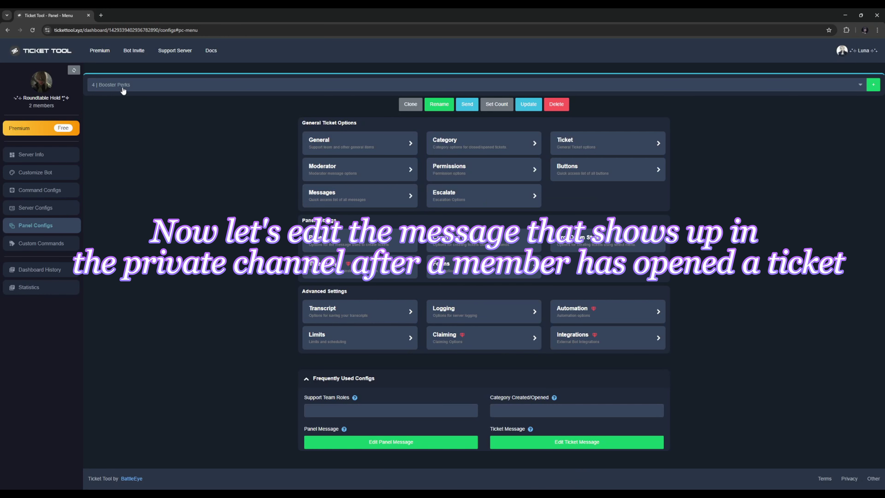
pyautogui.click(128, 88)
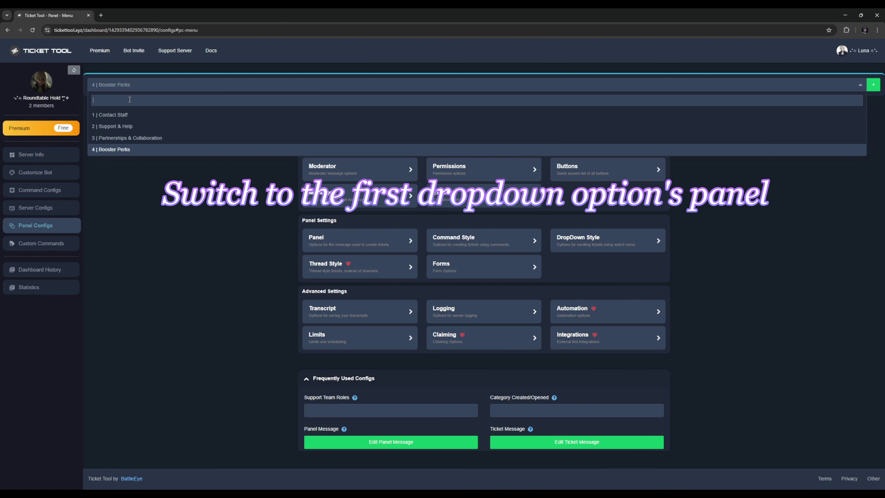
pyautogui.click(139, 127)
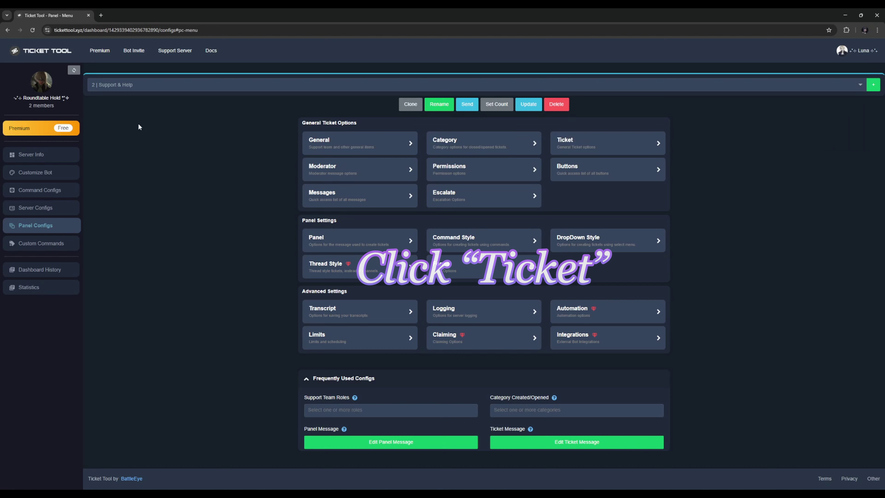
pyautogui.click(605, 149)
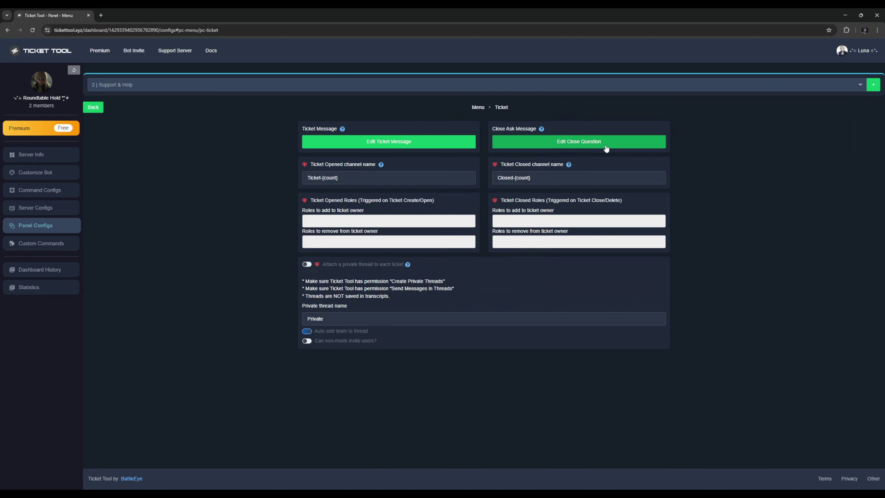
pyautogui.click(417, 143)
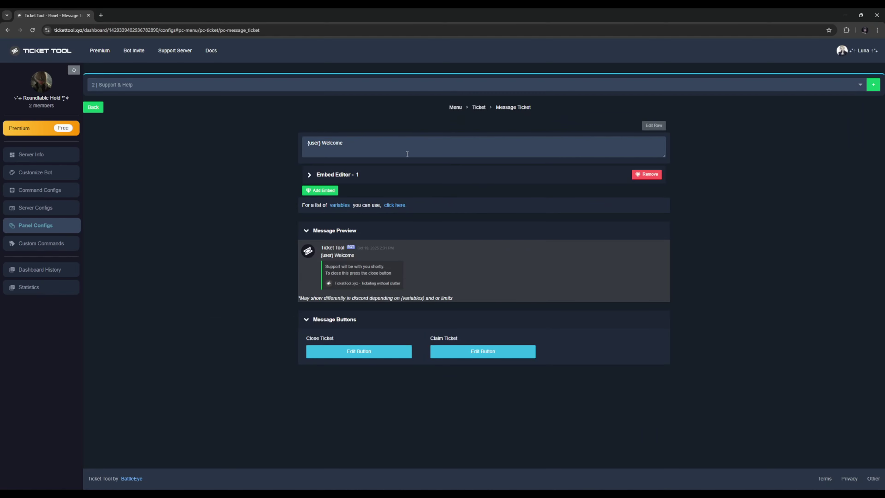
pyautogui.moveTo(400, 145); pyautogui.dragTo(272, 144)
pyautogui.write('Welcome {user}')
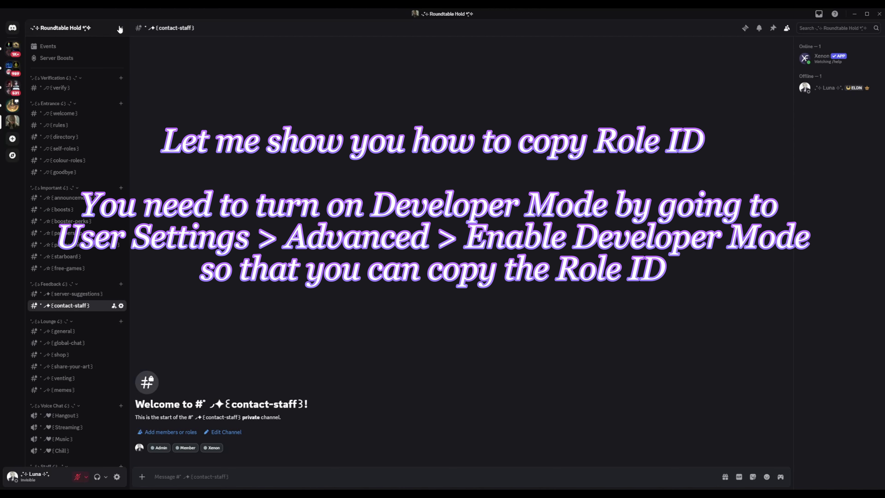
# - In Discord, open the server's role settings and copy the Staff role's ID
pyautogui.click(70, 27)
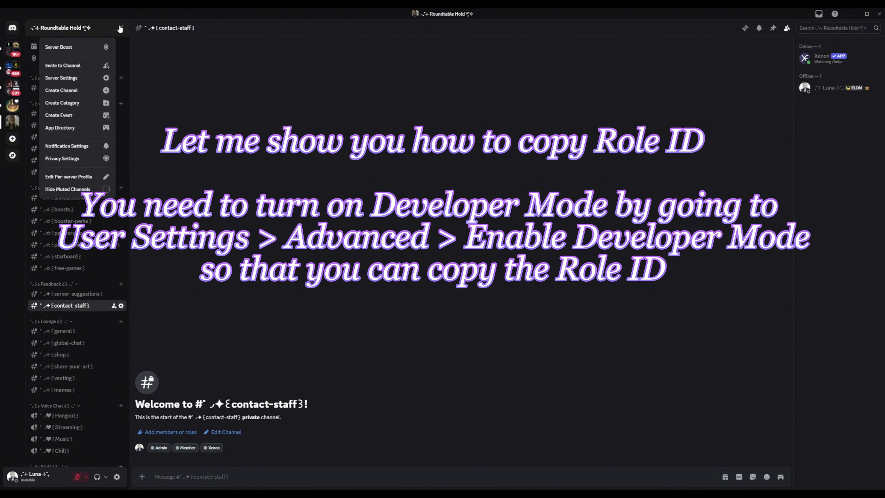
pyautogui.click(69, 77)
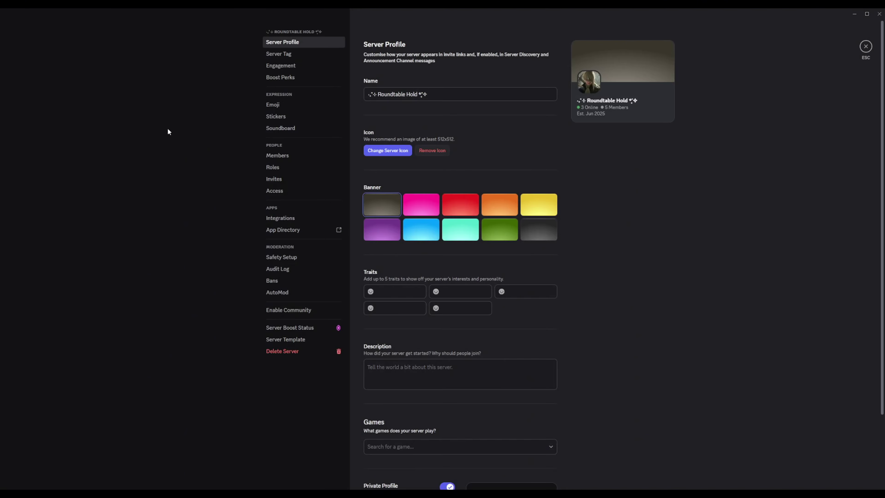
pyautogui.click(300, 168)
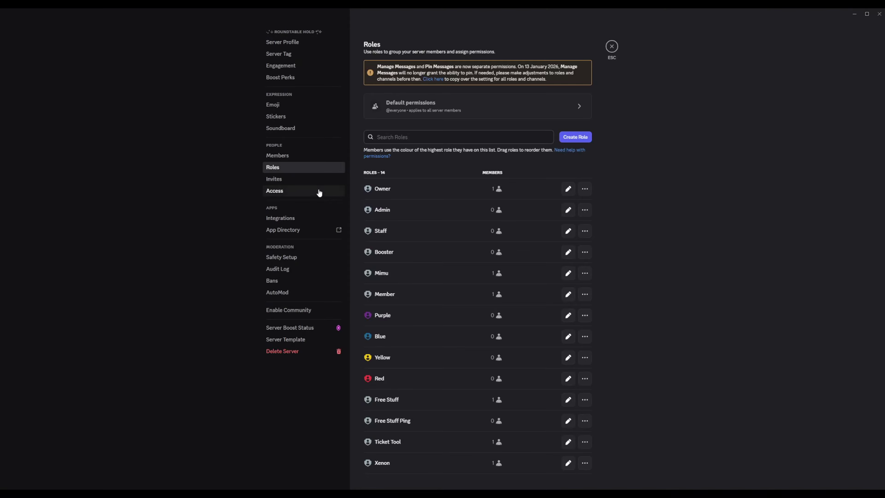
pyautogui.rightClick(421, 230)
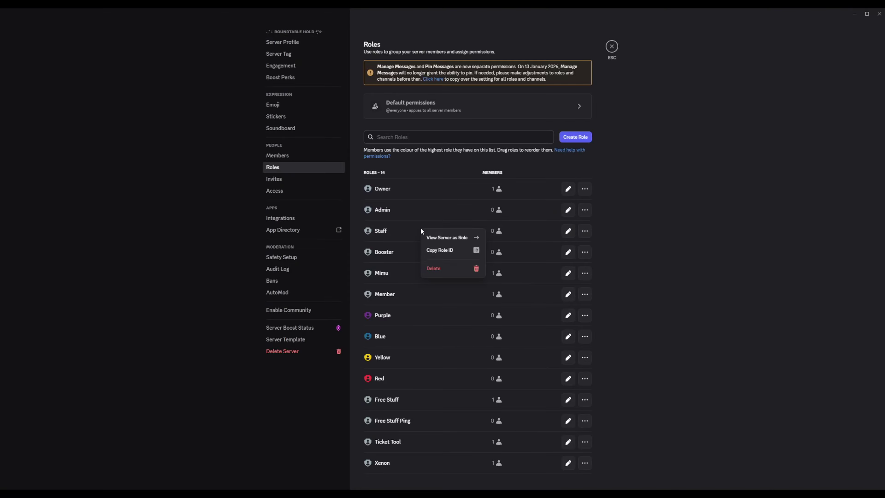
pyautogui.click(457, 252)
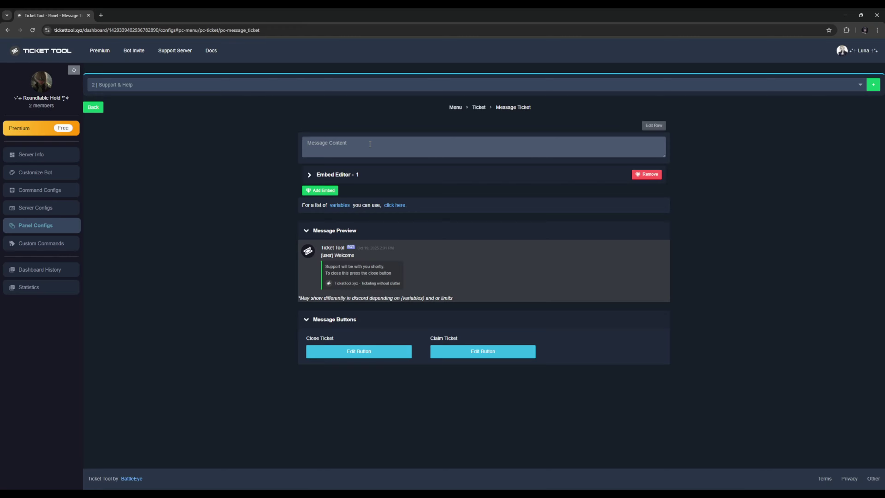
pyautogui.click(370, 144)
pyautogui.hotkey('ctrl', 'v')
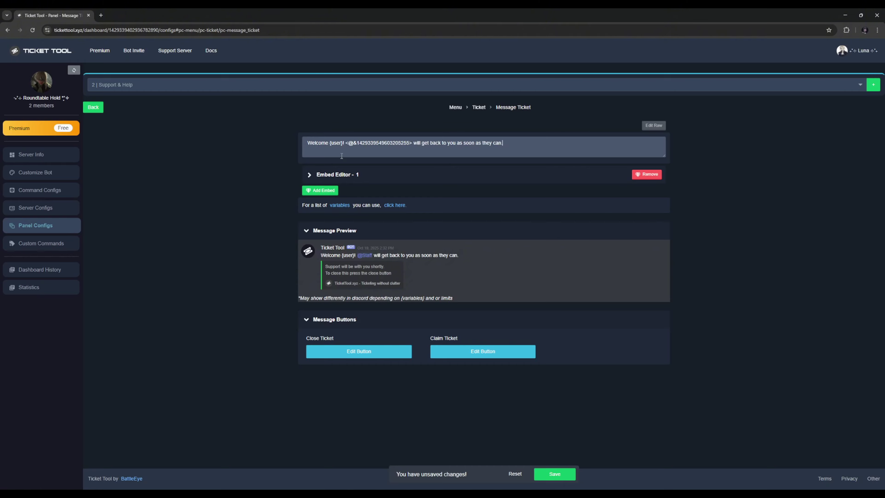
pyautogui.click(309, 175)
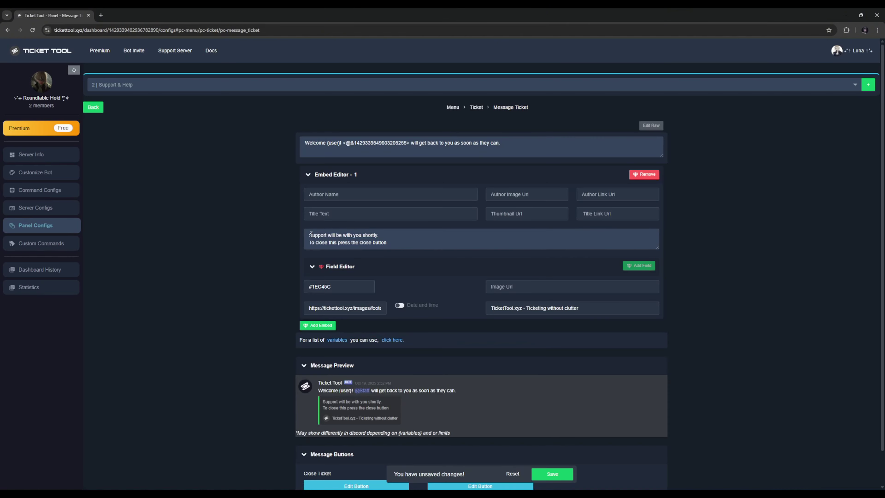
pyautogui.moveTo(312, 234); pyautogui.dragTo(420, 240)
pyautogui.press('BackSpace')
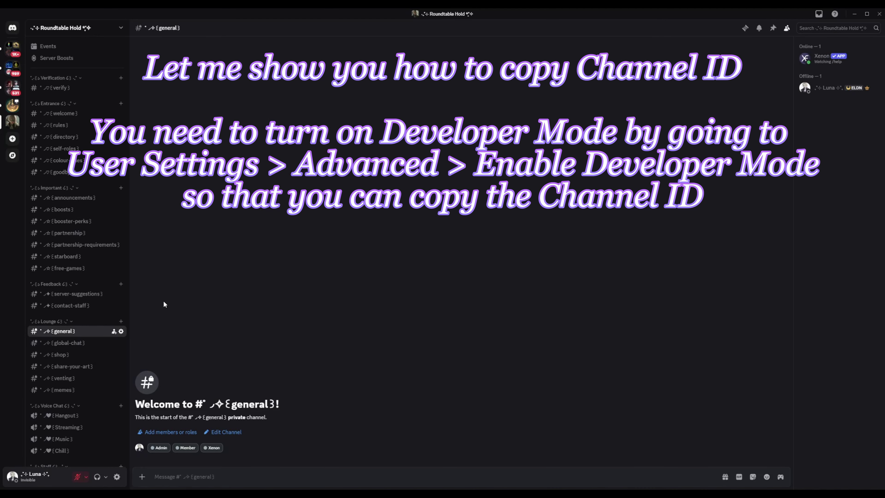
# - Switch to Discord and copy the channel ID of the contact-staff channel
pyautogui.click(96, 306)
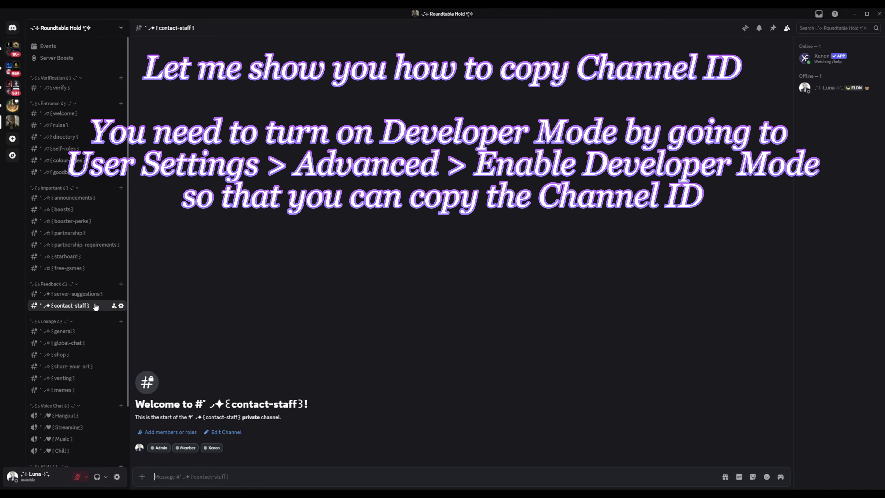
pyautogui.rightClick(96, 307)
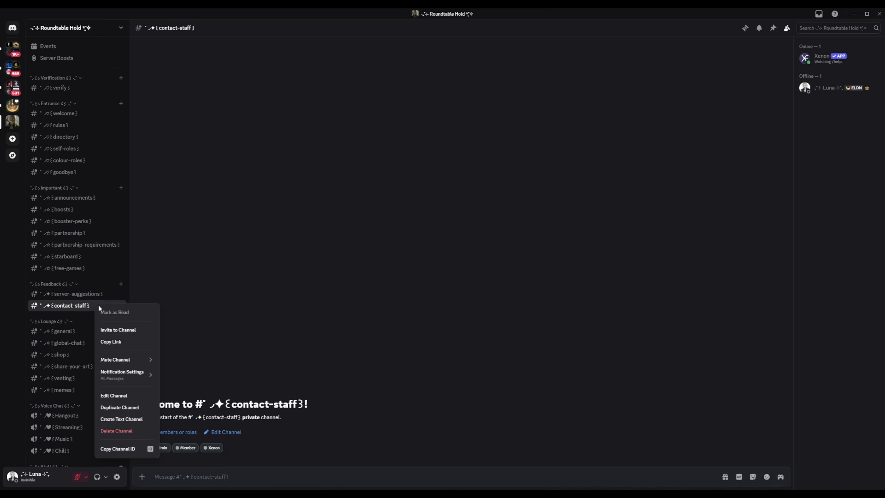
pyautogui.click(141, 450)
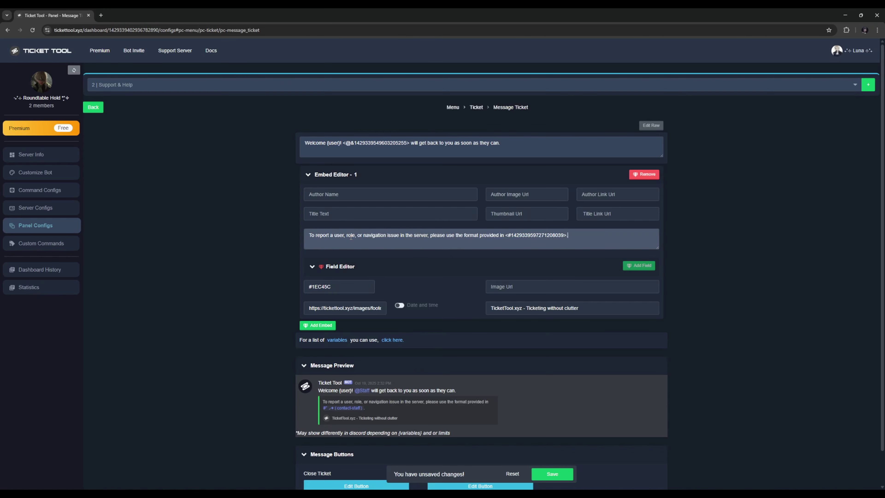
# - End the embed description with a blank line and "To close this ticket, click on the :lock: button below.", and save the message
pyautogui.press('Return')
pyautogui.press('Return')
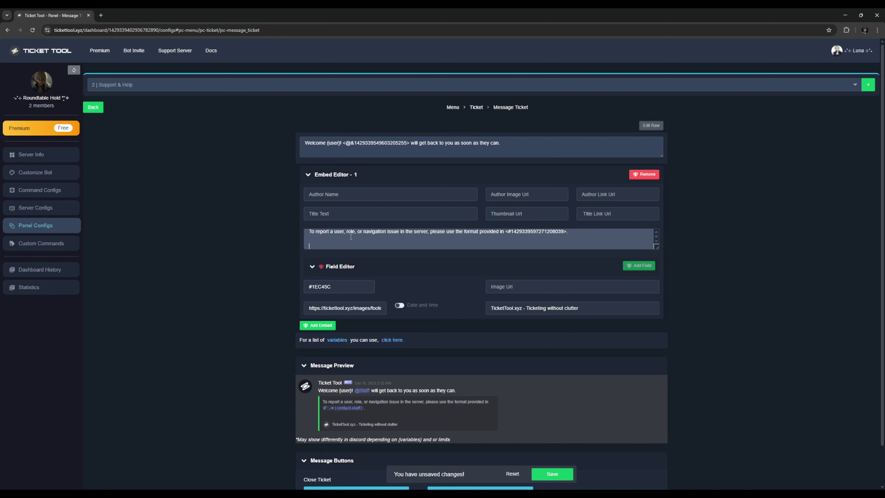
pyautogui.hotkey('ctrl', 'v')
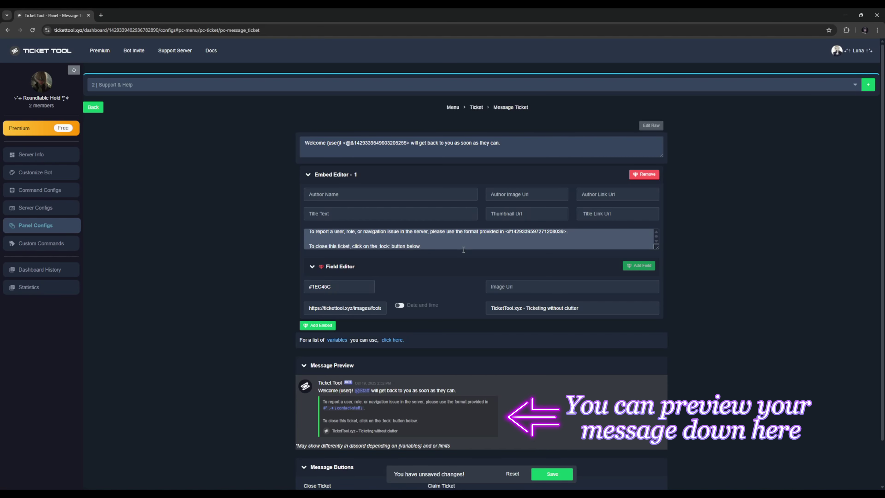
pyautogui.click(559, 473)
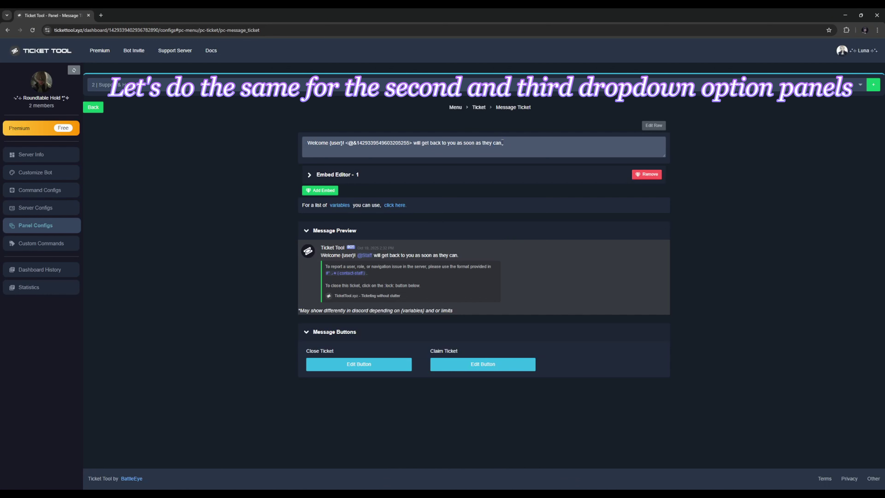
# - Copy the Support & Help message content and replace the Partnerships & Collaboration panel's ticket message text with it
pyautogui.moveTo(503, 142); pyautogui.dragTo(308, 143)
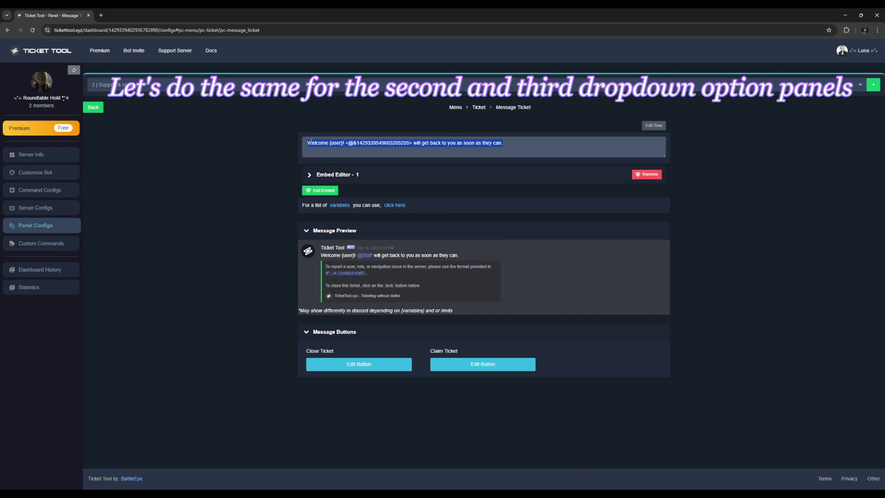
pyautogui.click(364, 87)
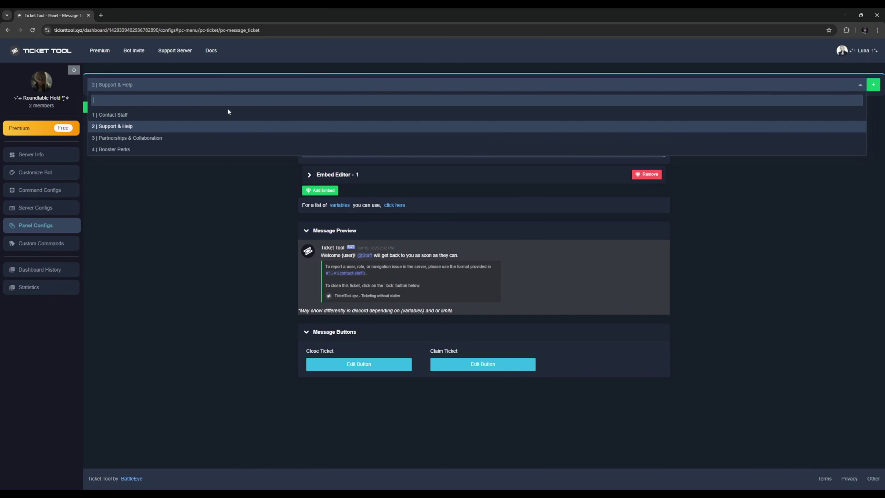
pyautogui.click(161, 138)
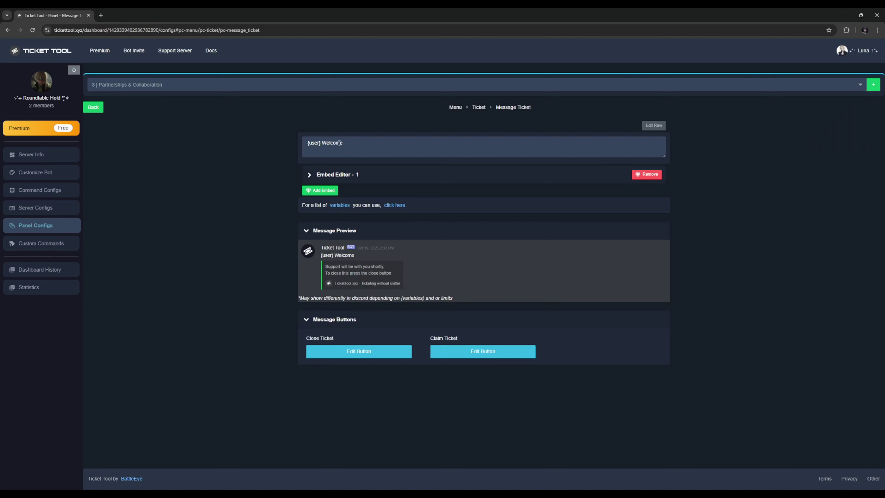
pyautogui.moveTo(352, 143); pyautogui.dragTo(298, 143)
pyautogui.hotkey('ctrl', 'v')
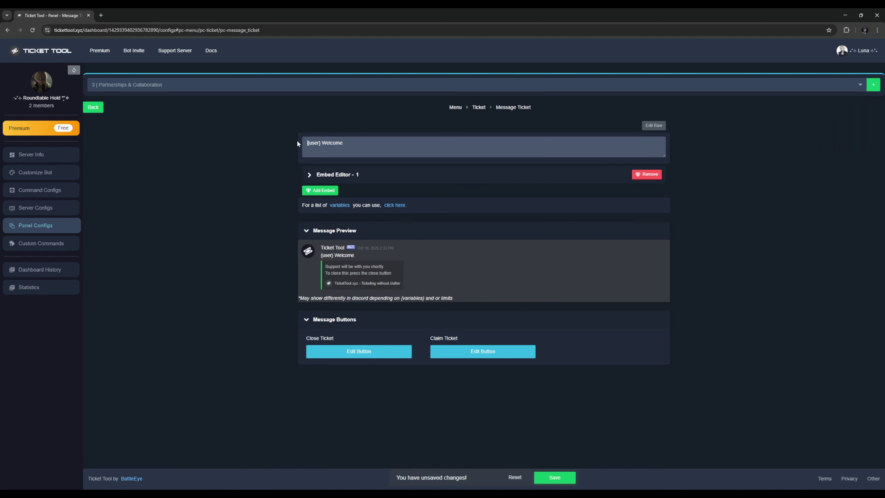
pyautogui.moveTo(574, 142); pyautogui.dragTo(504, 137)
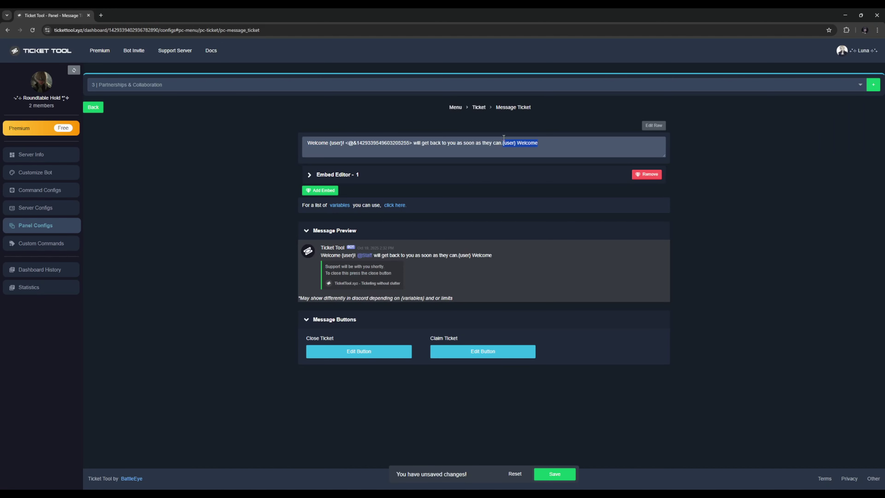
pyautogui.press('BackSpace')
pyautogui.click(344, 176)
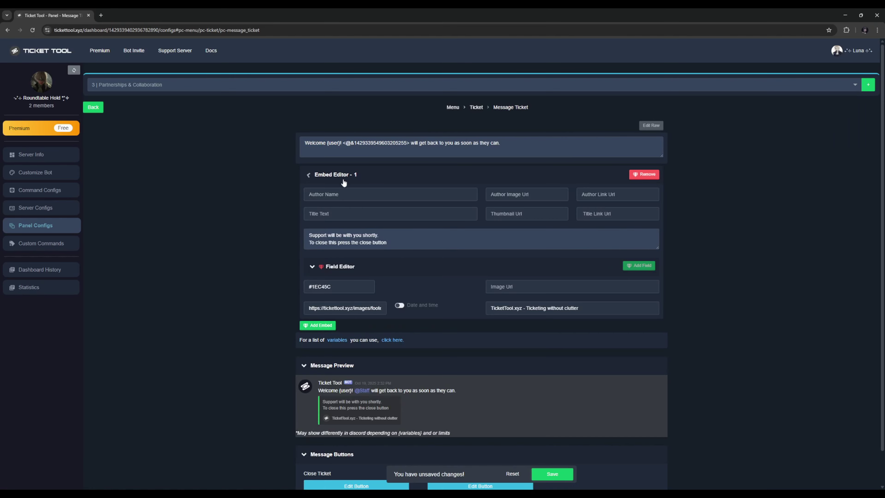
pyautogui.click(401, 243)
pyautogui.hotkey('ctrl', 'a')
pyautogui.press('BackSpace')
pyautogui.hotkey('ctrl', 'v')
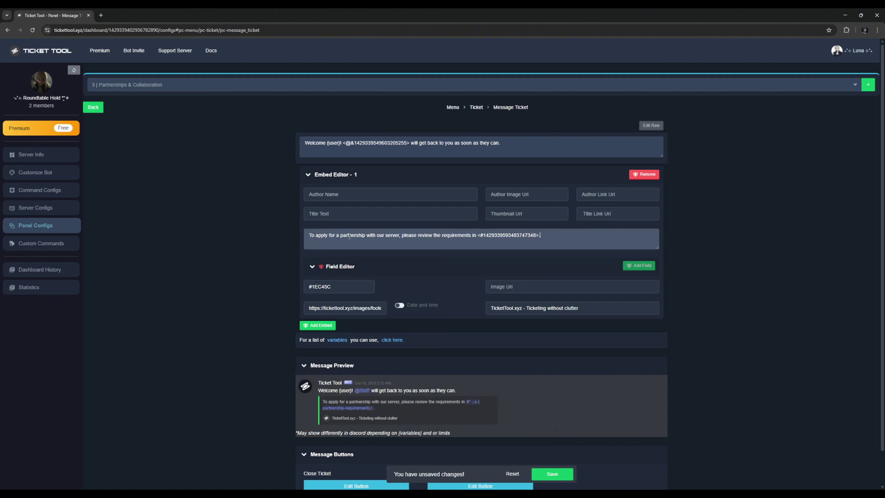
pyautogui.press('Return')
pyautogui.press('Return')
pyautogui.hotkey('ctrl', 'v')
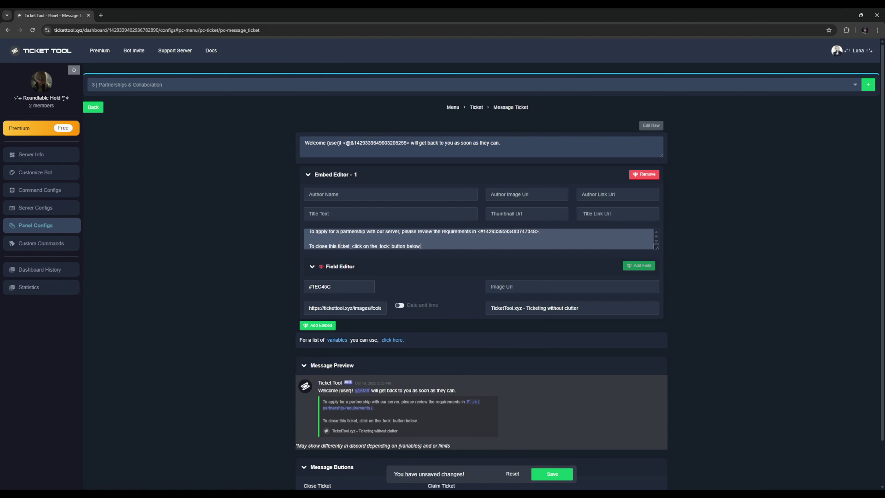
pyautogui.click(563, 475)
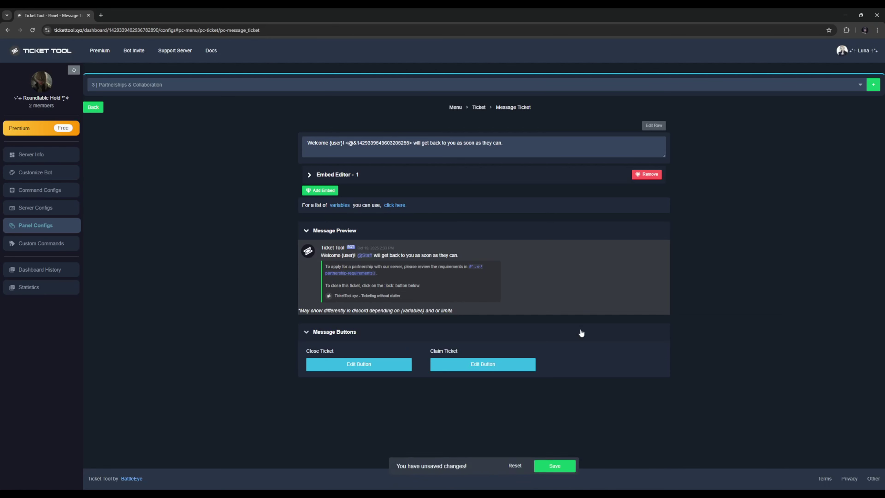
# - Switch to the Booster Perks panel and replace its ticket message text with the same Staff-mentioning welcome message
pyautogui.click(131, 85)
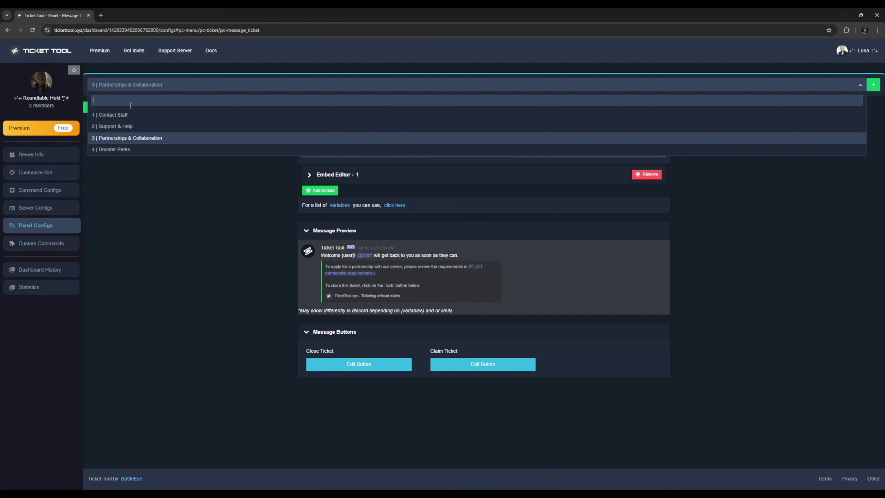
pyautogui.click(128, 149)
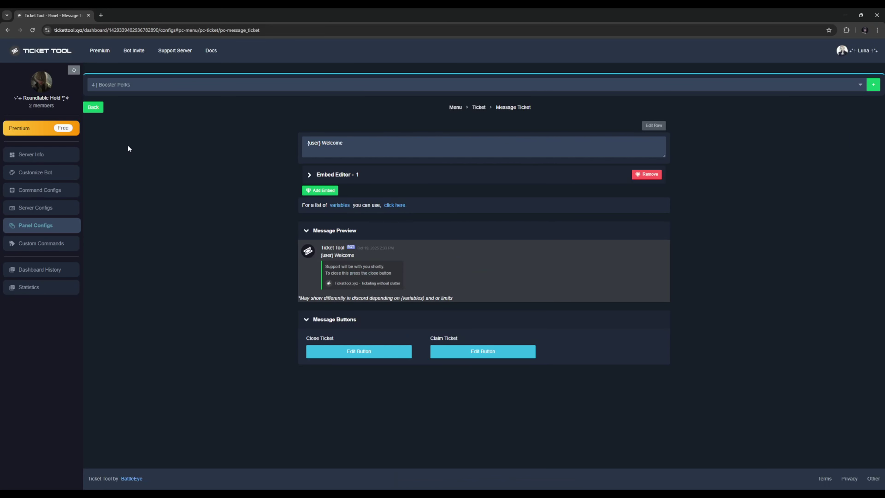
pyautogui.tripleClick(343, 146)
pyautogui.press('BackSpace')
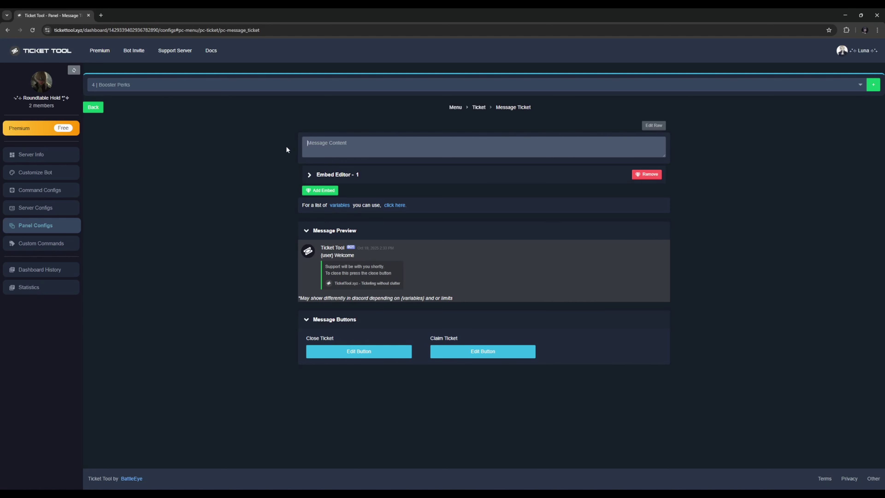
pyautogui.hotkey('ctrl', 'v')
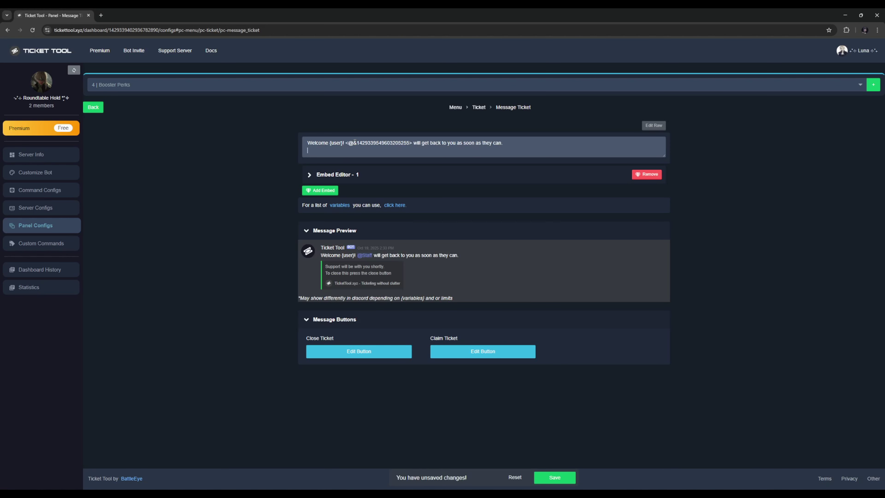
pyautogui.click(309, 177)
pyautogui.click(399, 243)
pyautogui.hotkey('ctrl', 'a')
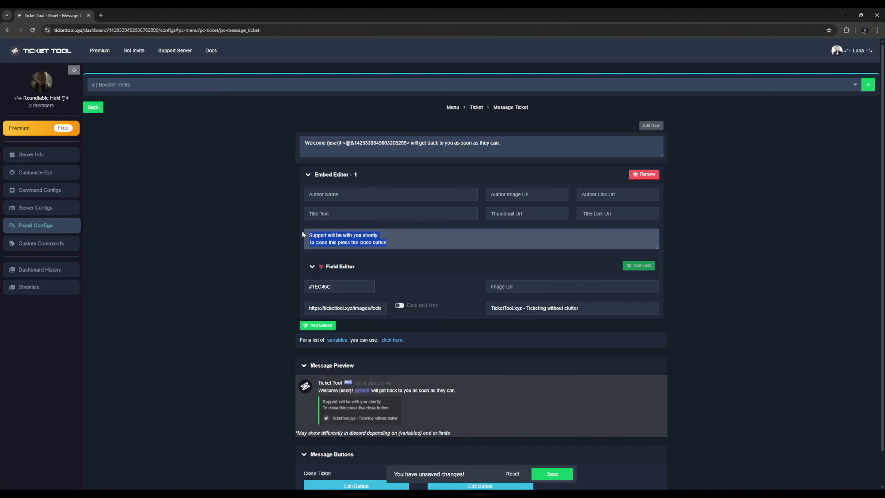
pyautogui.press('BackSpace')
pyautogui.hotkey('ctrl', 'v')
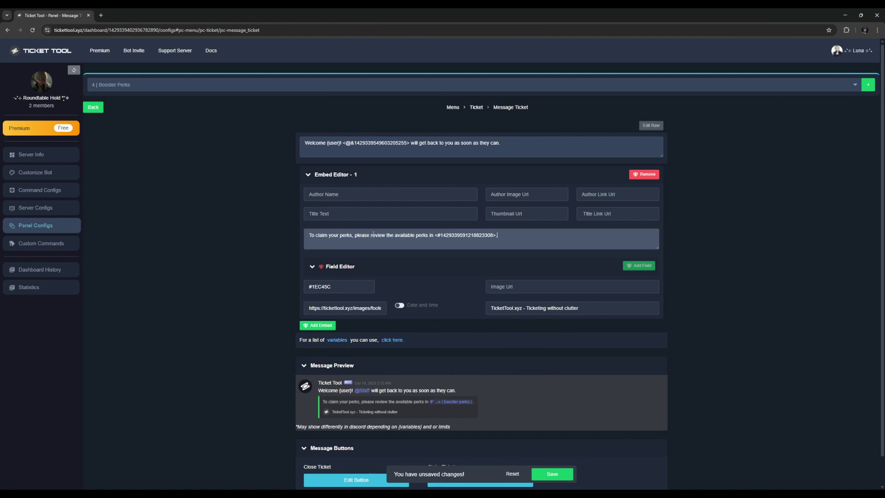
pyautogui.press('Return')
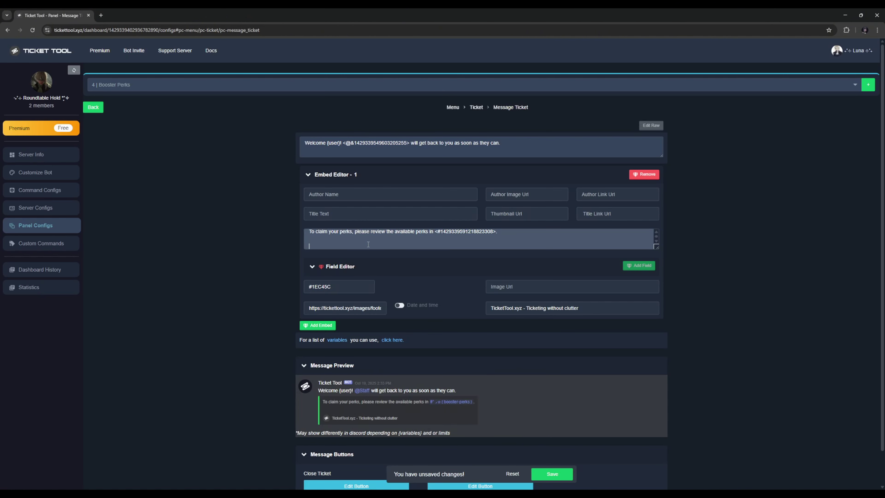
pyautogui.write('To close this ticket, click on the :lock: button below.')
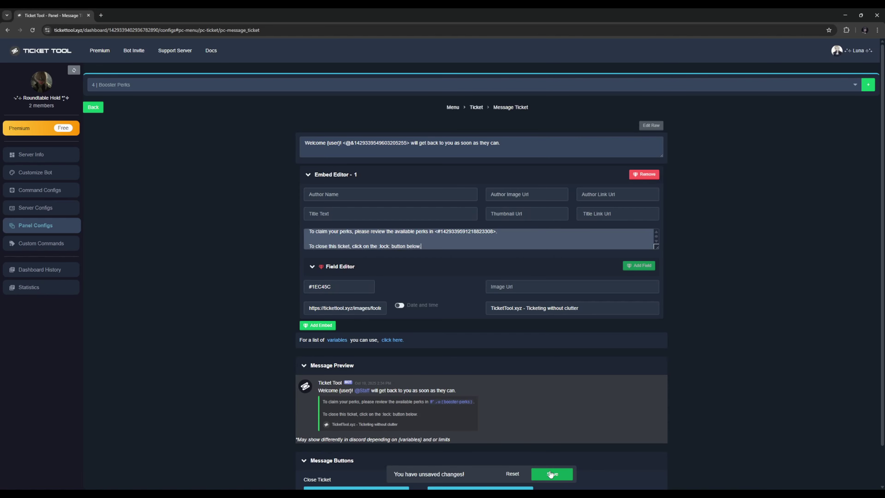
pyautogui.click(551, 474)
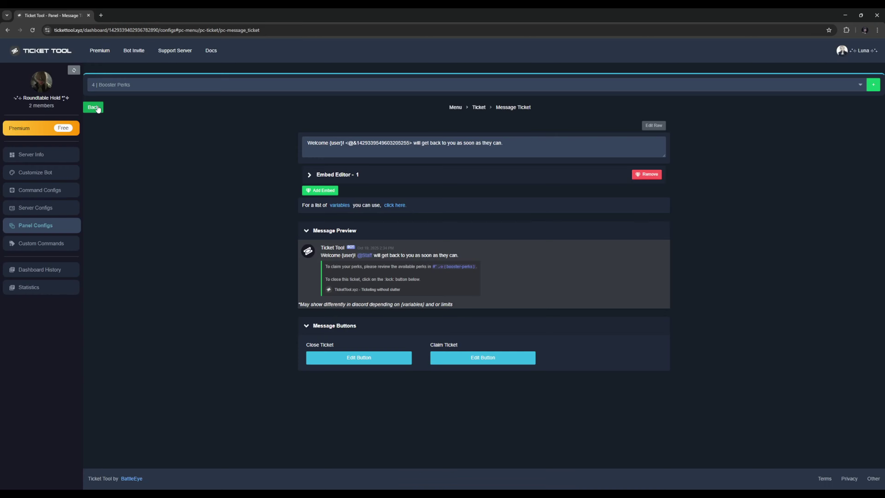
# - Leave the Booster Perks ticket message editor and switch to the main Contact Staff panel's settings
pyautogui.click(93, 108)
pyautogui.click(114, 86)
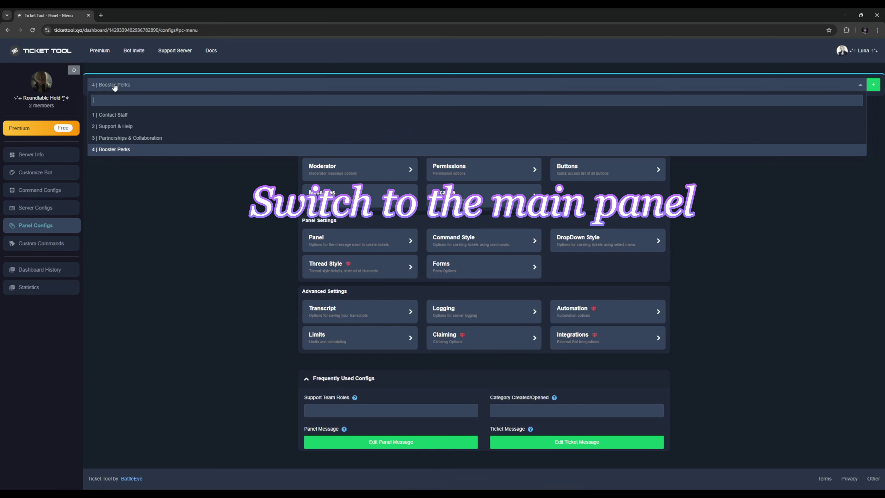
pyautogui.click(126, 115)
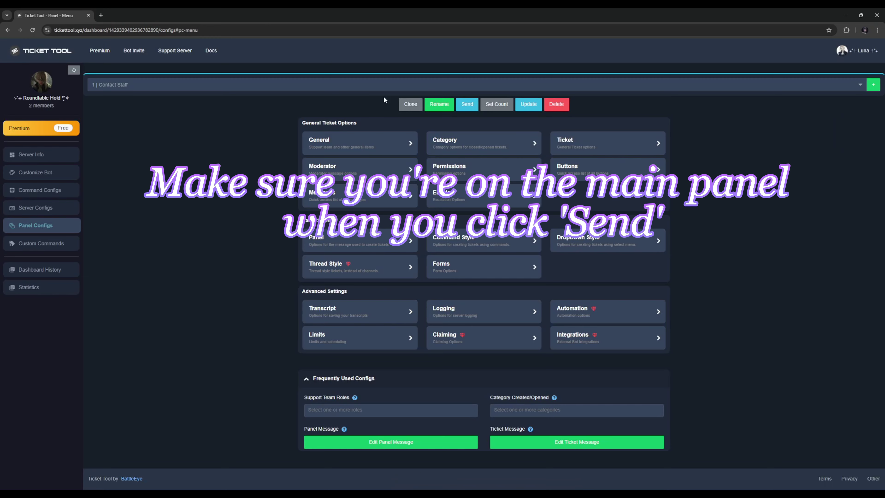
# - Send the Contact Staff panel message to the contact-staff channel and close the Send Panel dialog
pyautogui.click(464, 105)
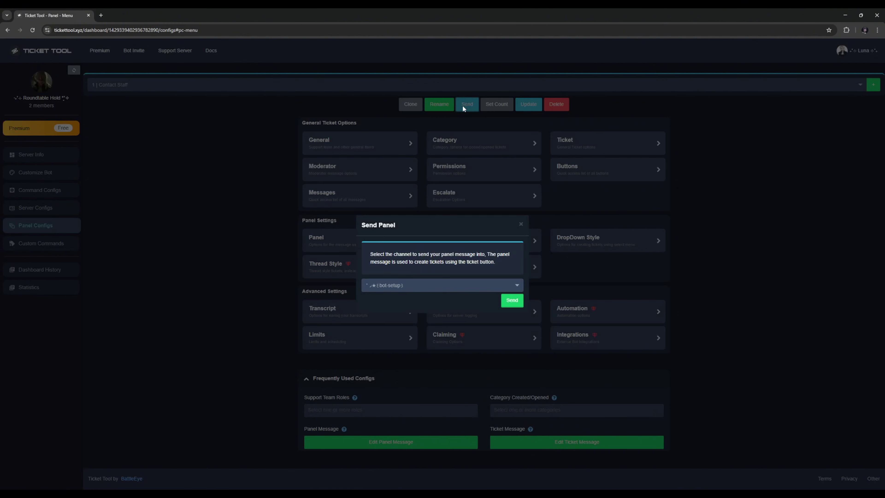
pyautogui.click(439, 286)
pyautogui.scroll(-3, 423, 362)
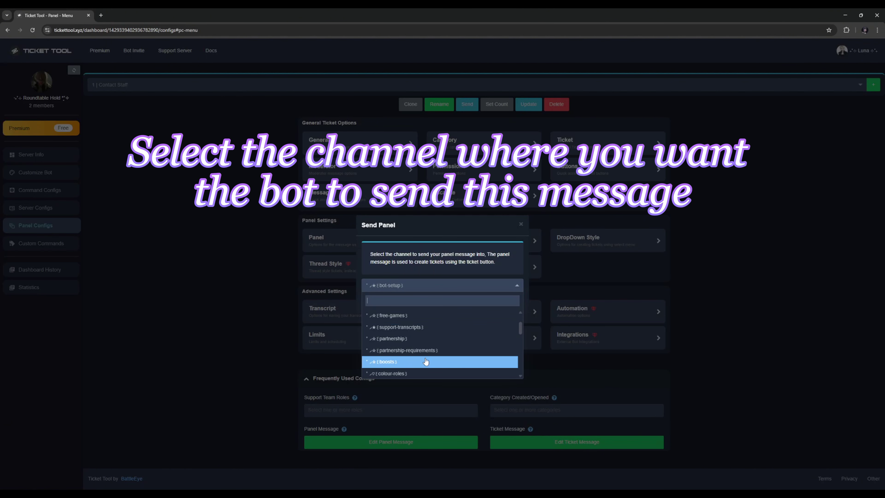
pyautogui.click(423, 372)
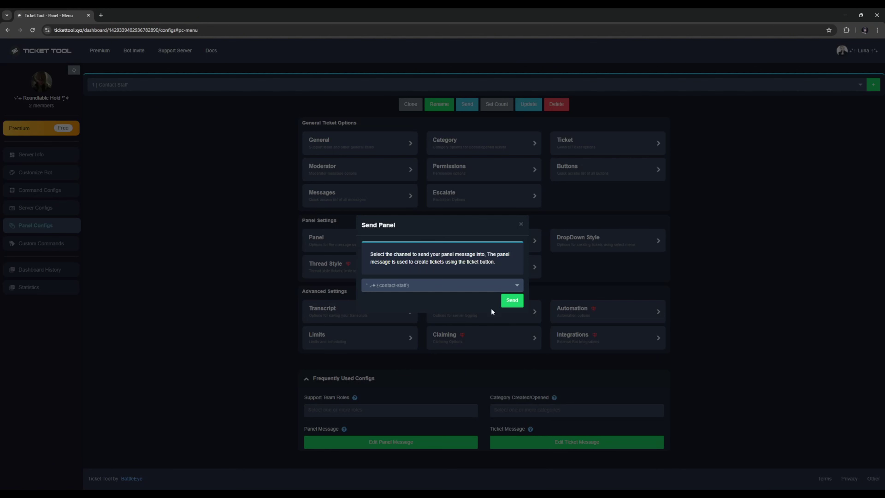
pyautogui.click(511, 305)
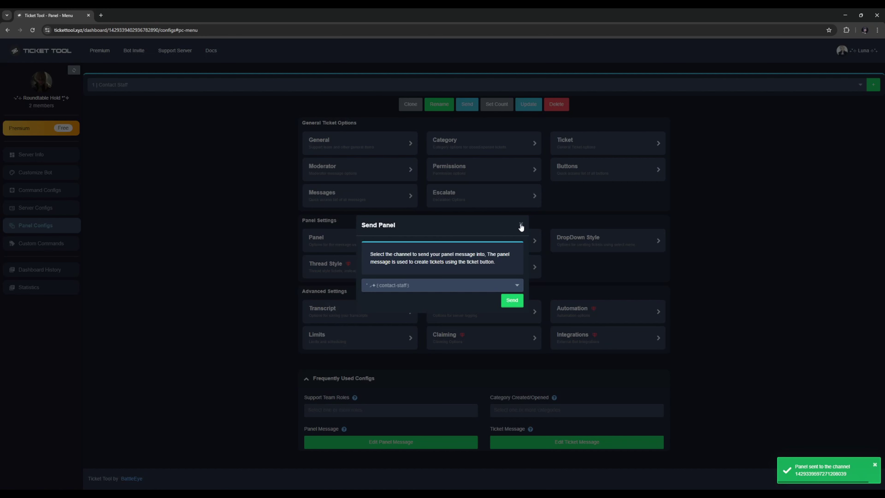
pyautogui.click(521, 225)
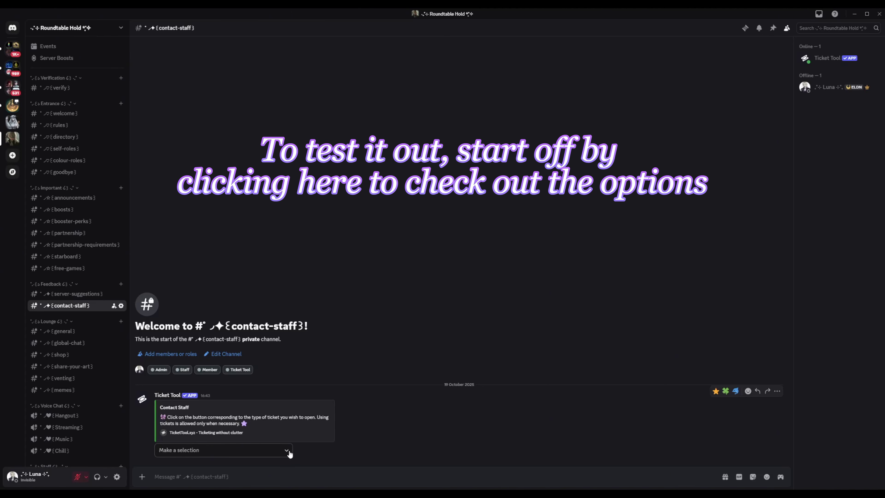
# - In Discord's contact-staff channel, create a Booster Perks test ticket from the panel's dropdown and go to the new ticket channel
pyautogui.click(270, 452)
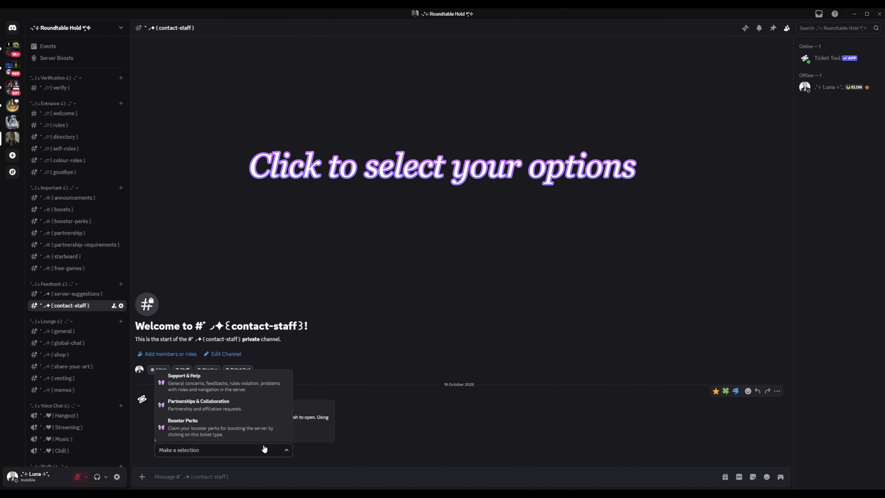
pyautogui.click(255, 432)
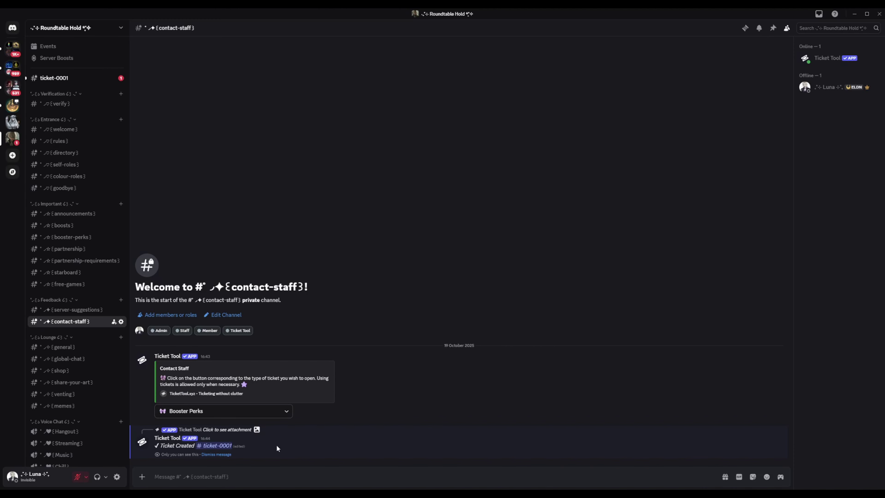
pyautogui.click(220, 446)
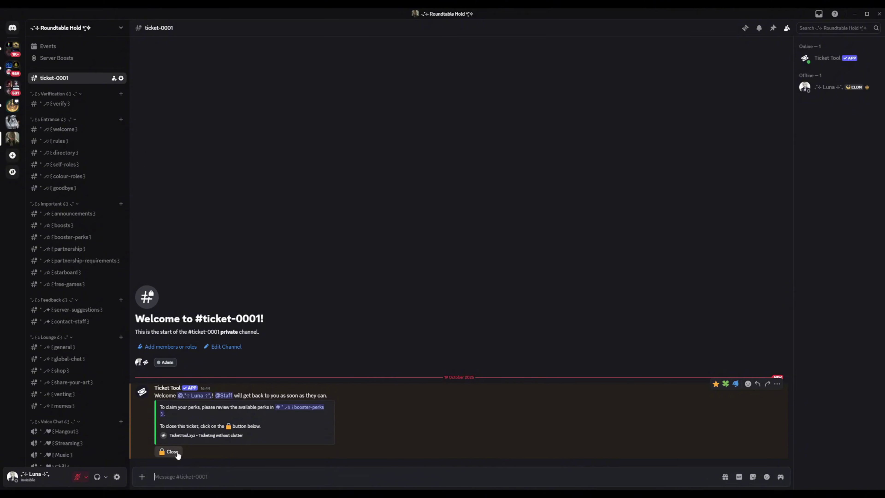
# - Close the Booster Perks test ticket, confirm the closure, and delete the ticket
pyautogui.click(171, 453)
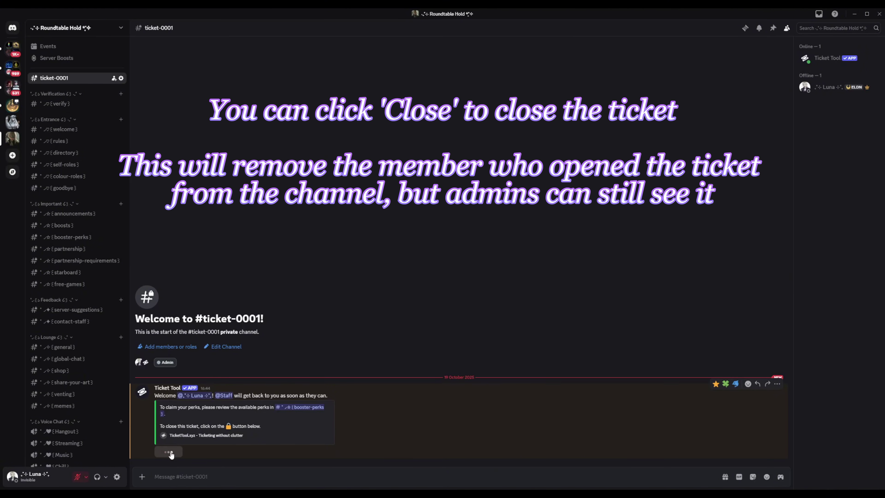
pyautogui.click(170, 452)
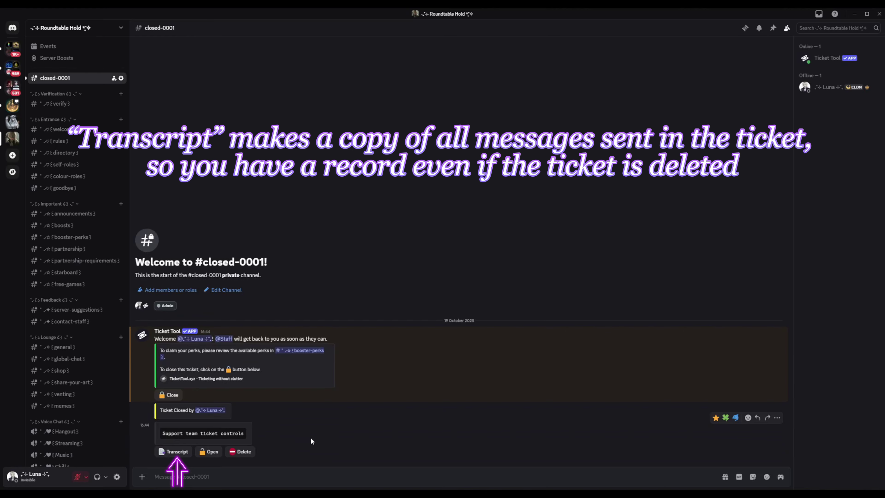
pyautogui.click(241, 452)
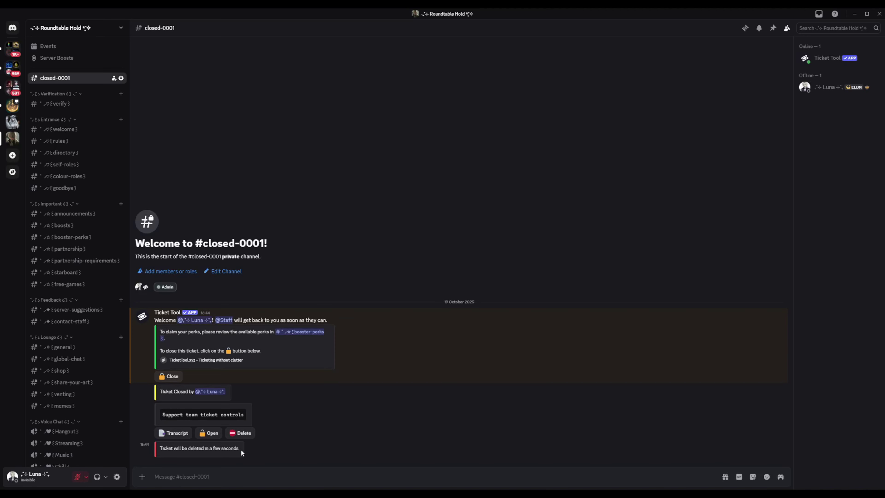